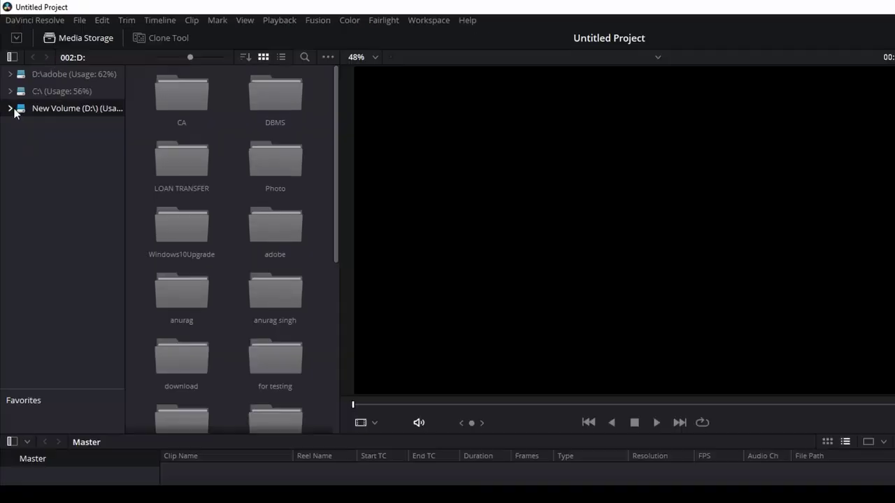
Browse New Volume (D:) › new project › resolve › episode 2 › footage to list its three clips
click(7, 80)
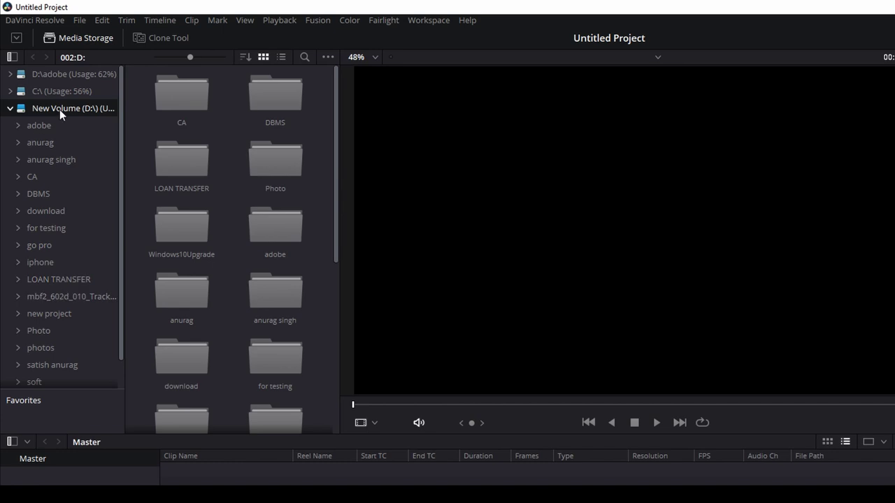
scroll(65, 164, down, 1)
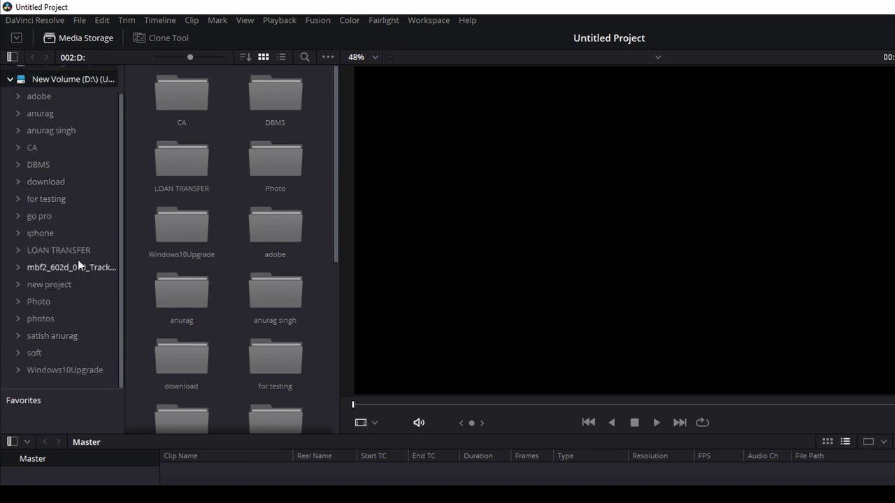
scroll(60, 195, up, 1)
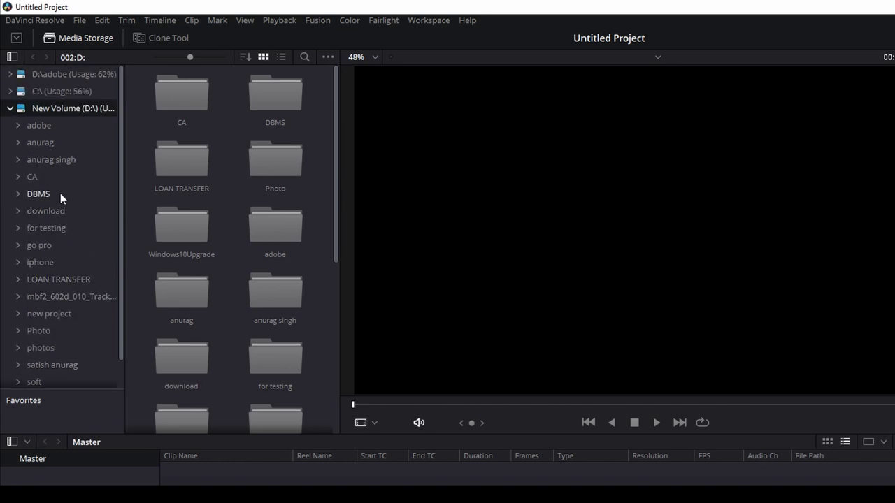
click(31, 314)
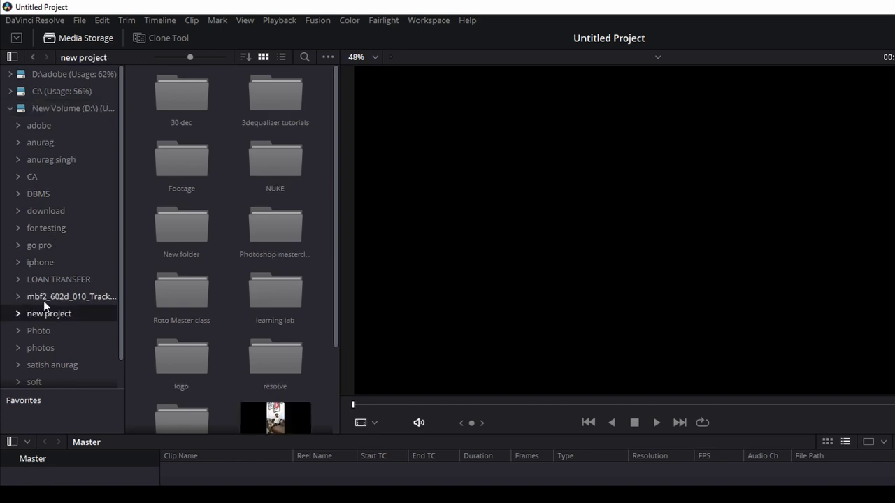
click(18, 313)
scroll(56, 294, down, 4)
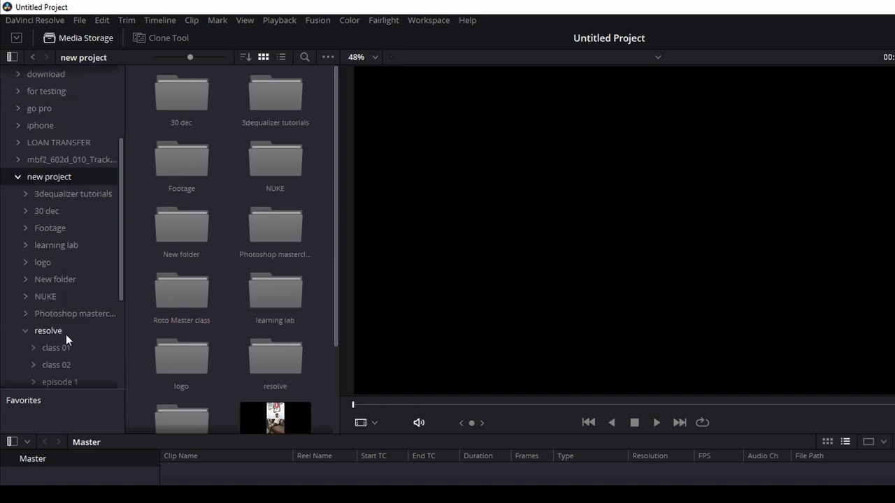
scroll(54, 333, down, 1)
click(37, 285)
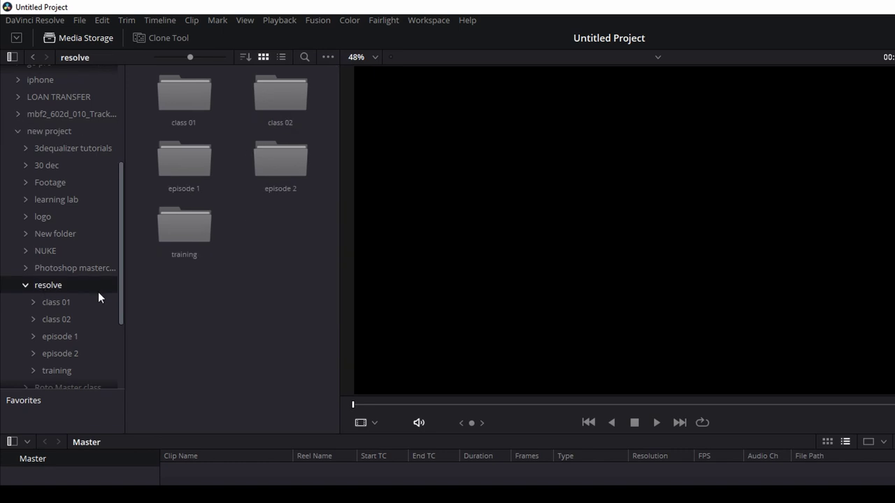
double_click(286, 171)
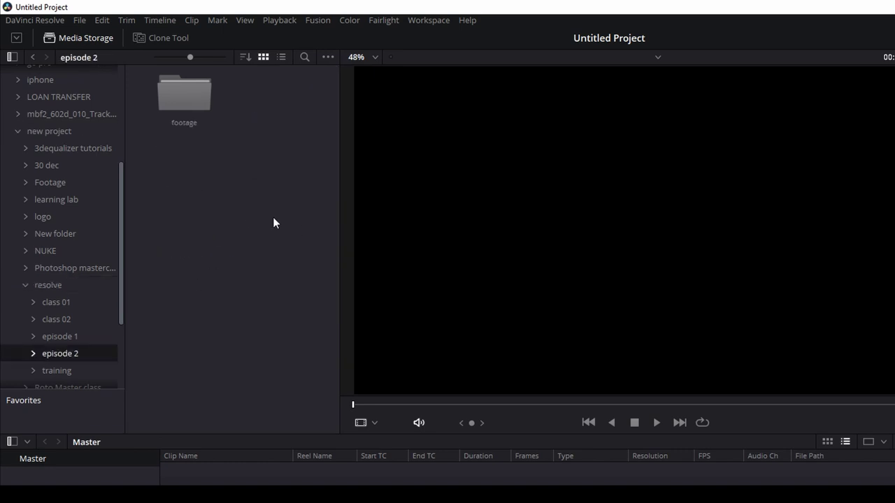
double_click(182, 96)
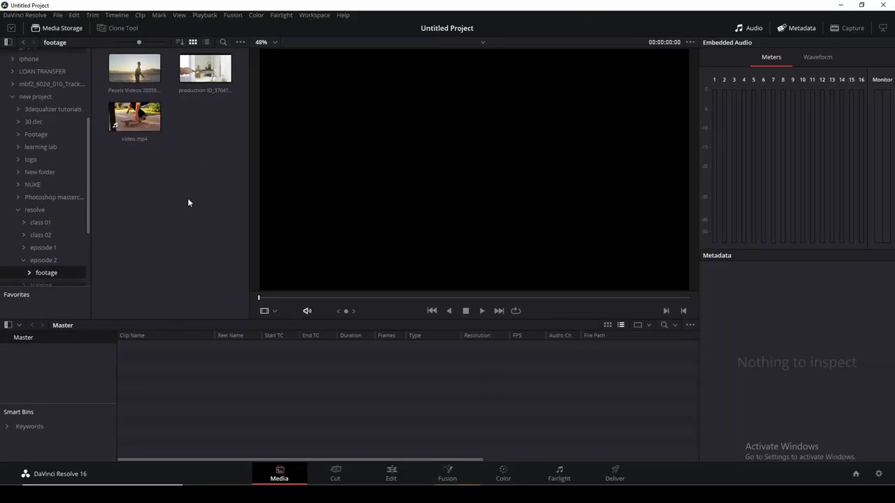
Save a 23.976 fps timeline frame rate in Project Settings, with the three footage clips selected
drag(210, 228, 126, 49)
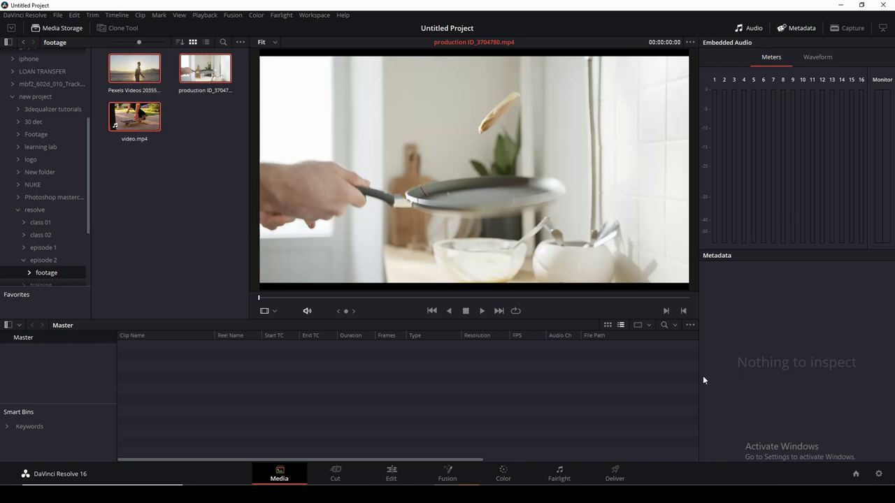
click(878, 474)
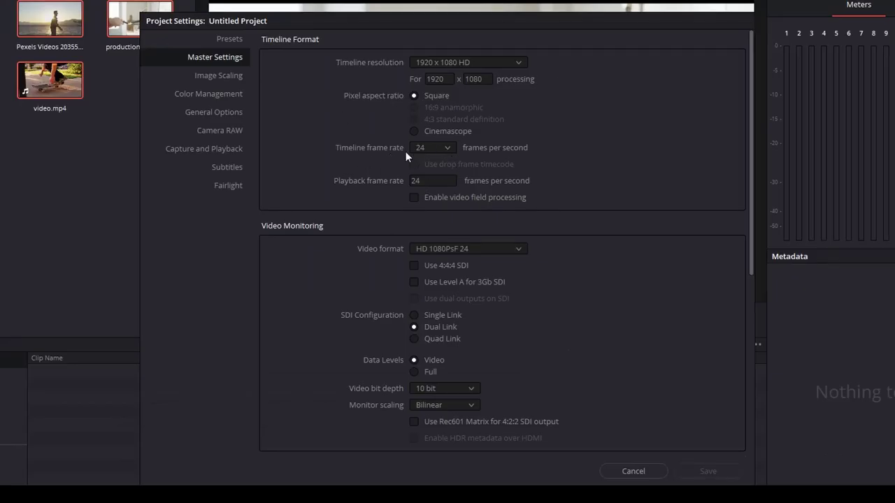
click(435, 150)
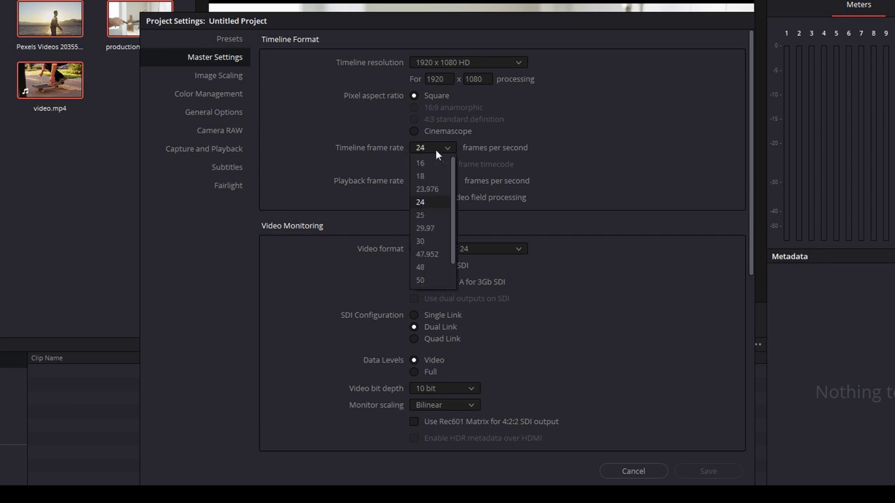
click(427, 189)
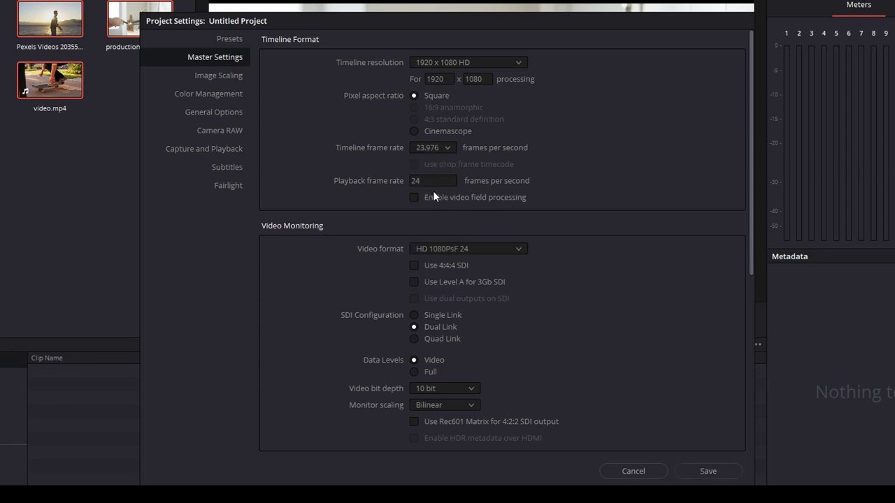
click(709, 472)
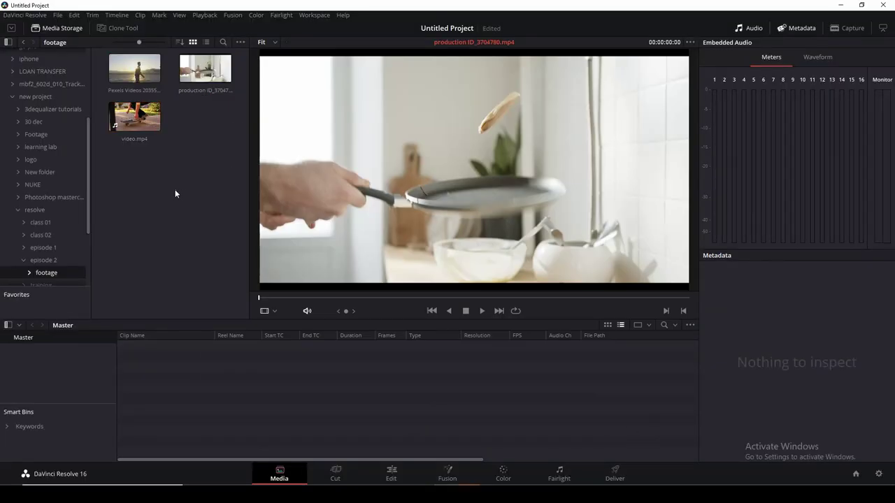
drag(176, 194, 62, 48)
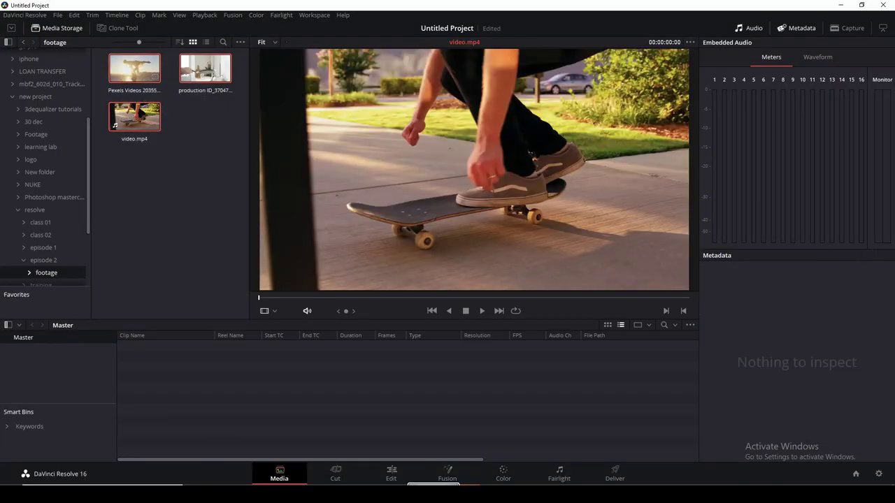
Import the three footage clips into the Master media pool, check each clip's details, and go to Edit
drag(134, 116, 160, 377)
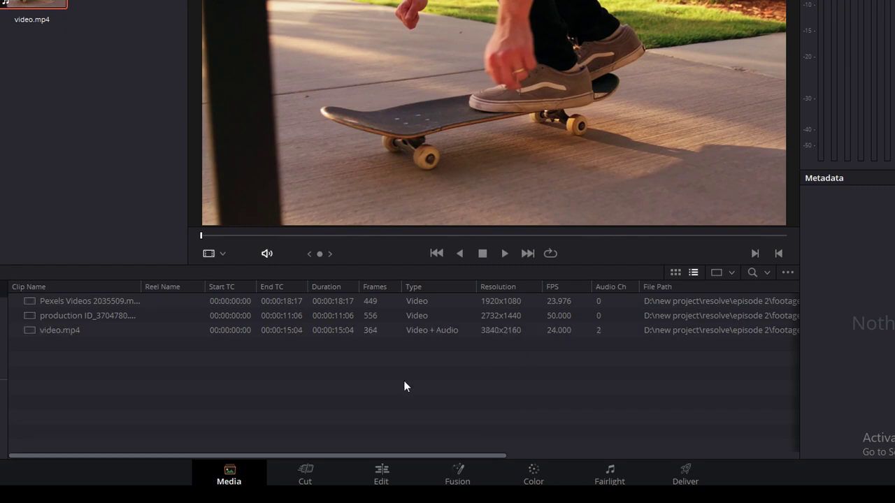
click(571, 303)
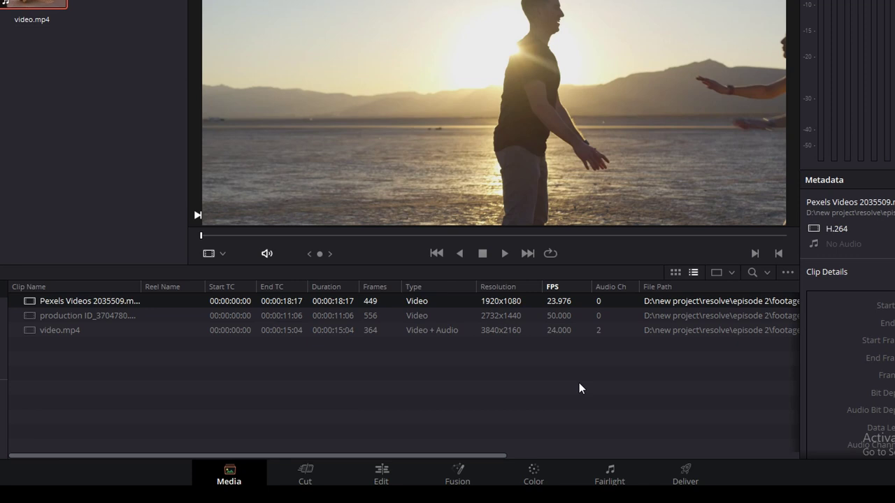
click(576, 318)
click(559, 332)
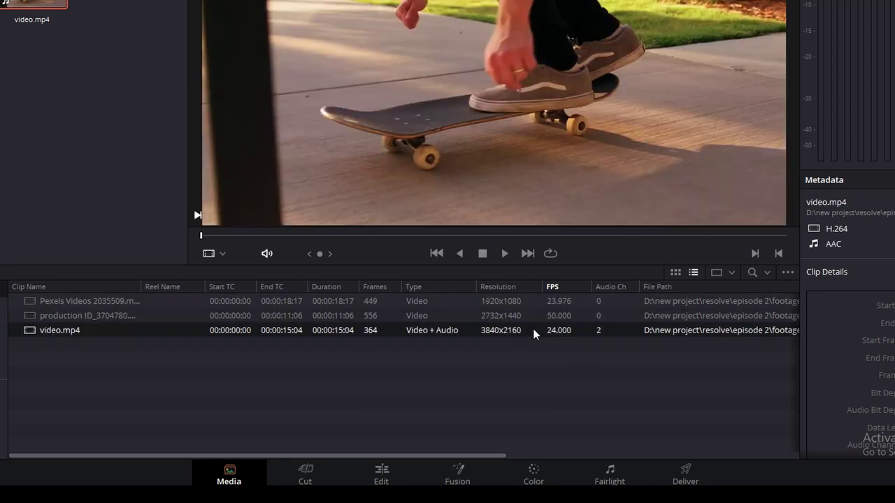
click(389, 476)
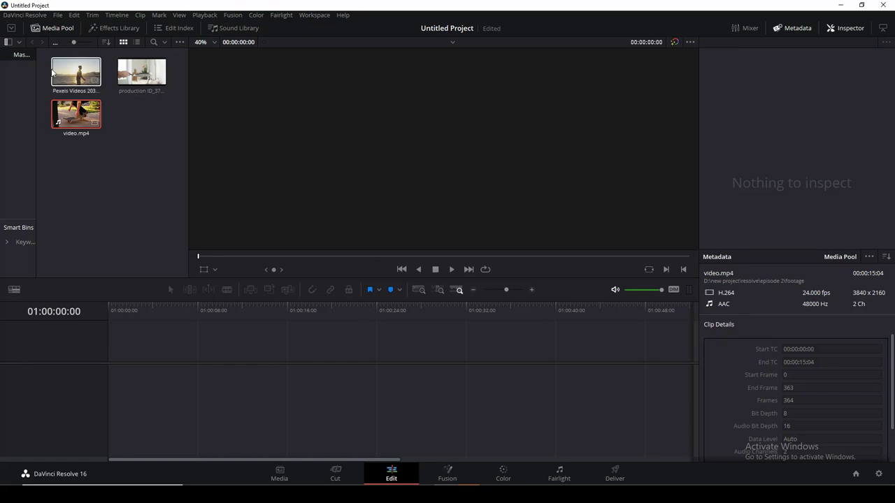
Load production ID_3704780.mp4 into the source viewer and play a brief stretch of it
click(148, 79)
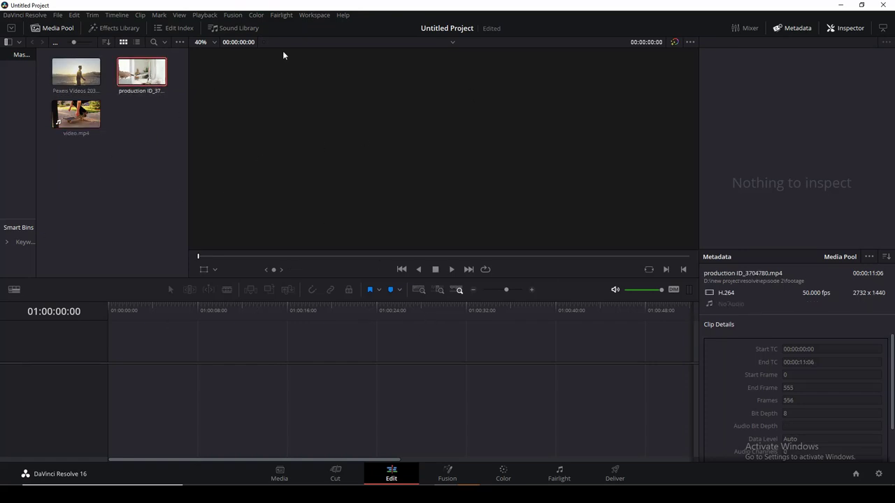
double_click(137, 78)
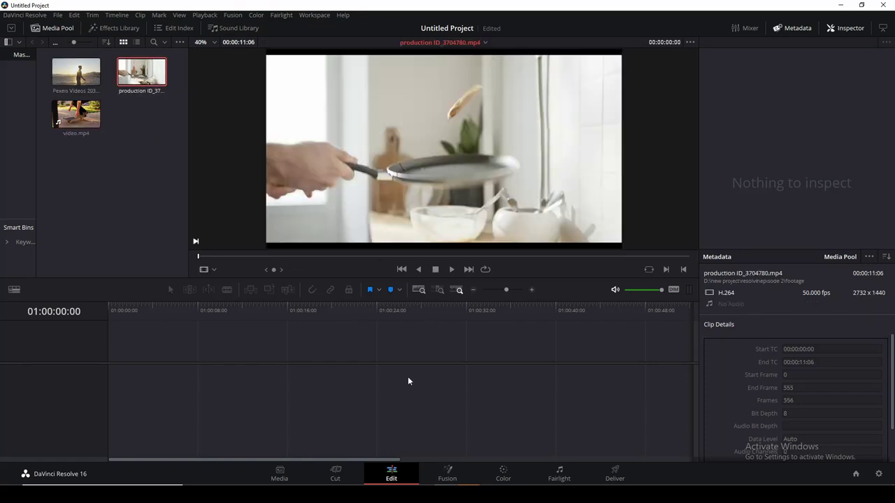
click(451, 269)
click(436, 270)
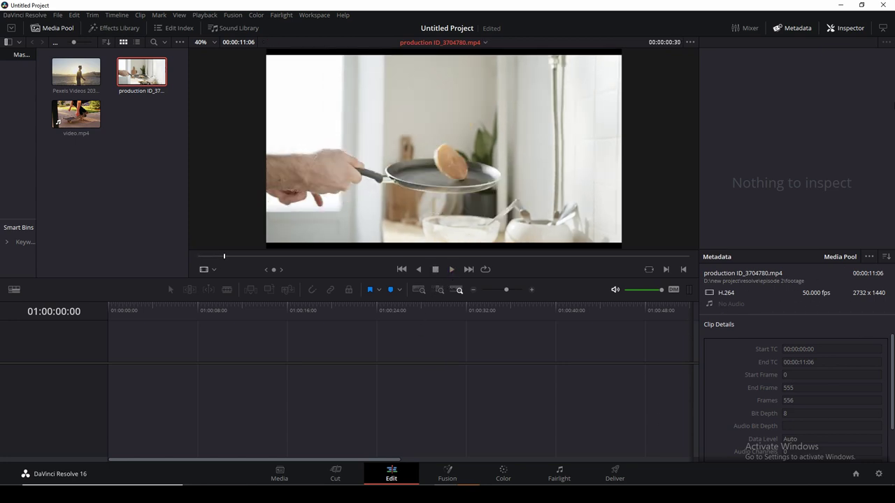
Place the pancake clip onto the Video 1 track, creating Timeline 1
click(795, 31)
click(794, 32)
scroll(804, 370, down, 1)
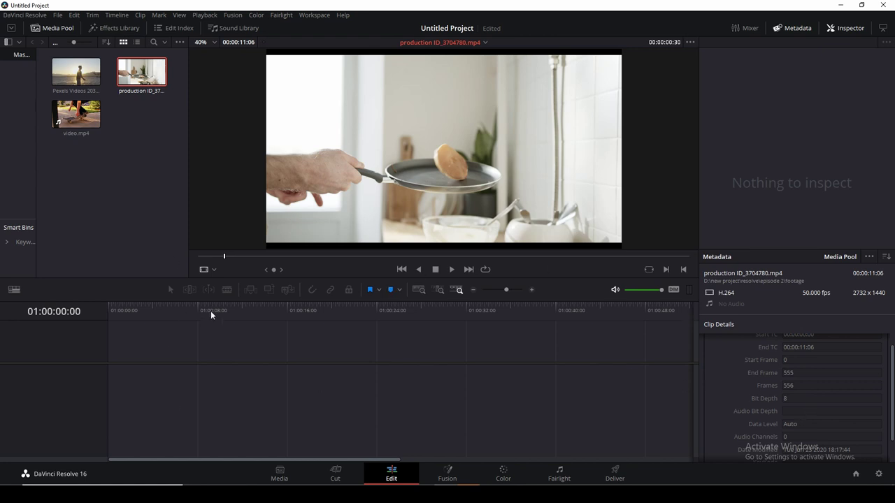
mouse_move(139, 80)
mouse_down()
mouse_move(204, 431)
mouse_move(146, 353)
mouse_up()
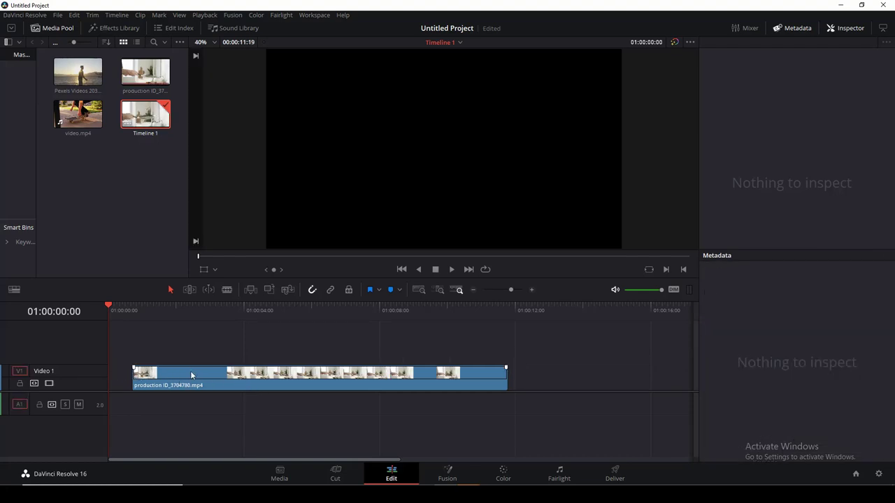
drag(114, 379, 79, 350)
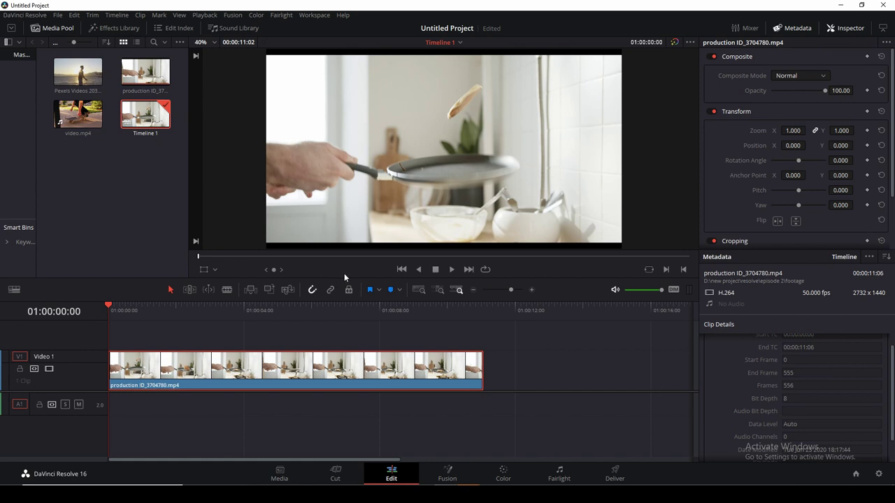
drag(378, 297, 378, 310)
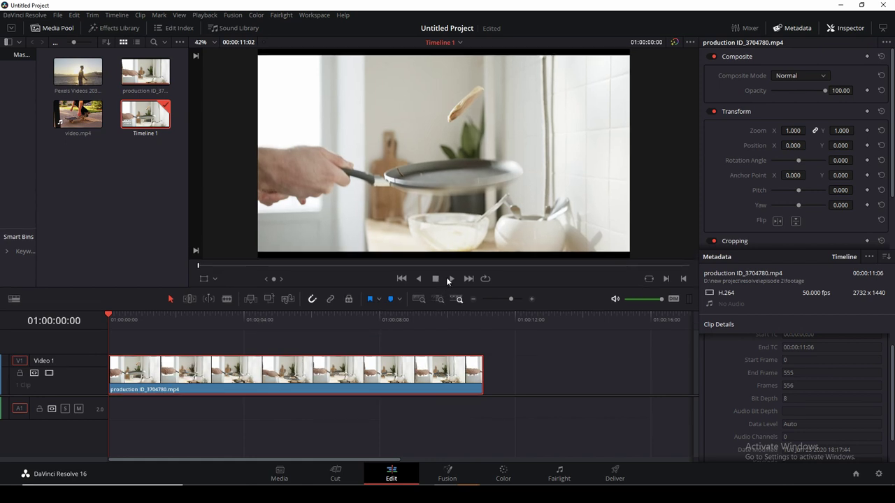
click(452, 279)
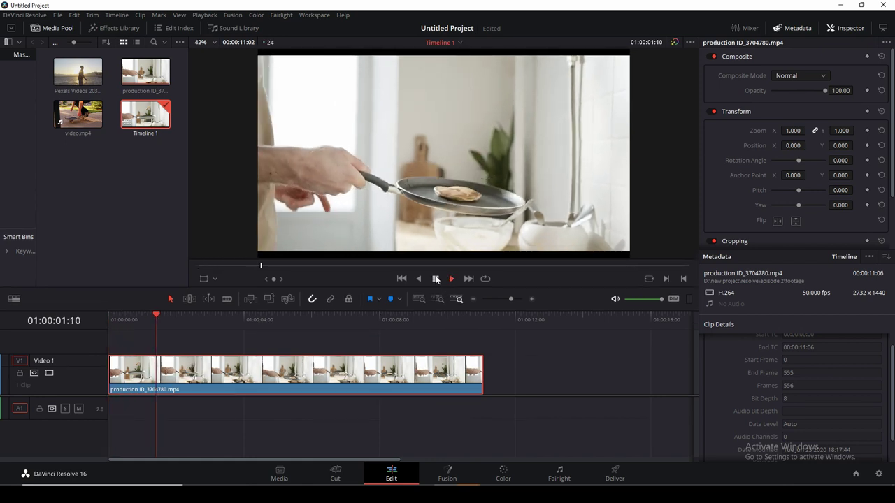
click(436, 278)
drag(184, 318, 134, 352)
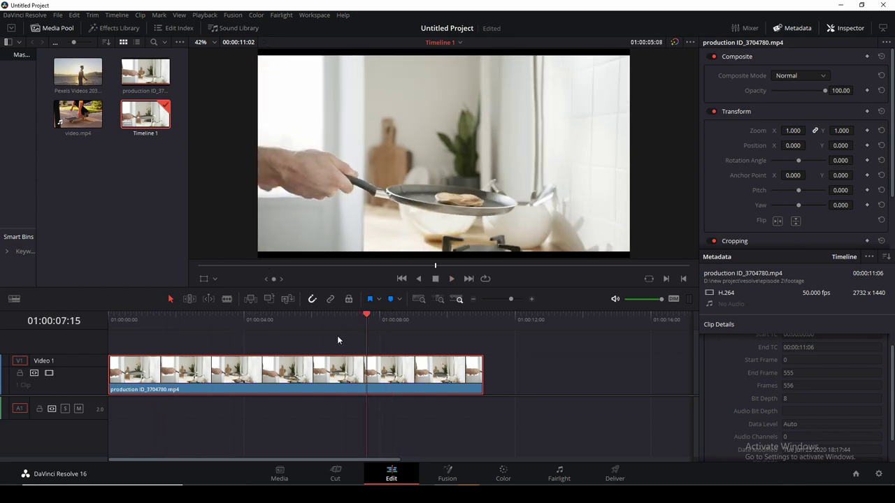
click(385, 319)
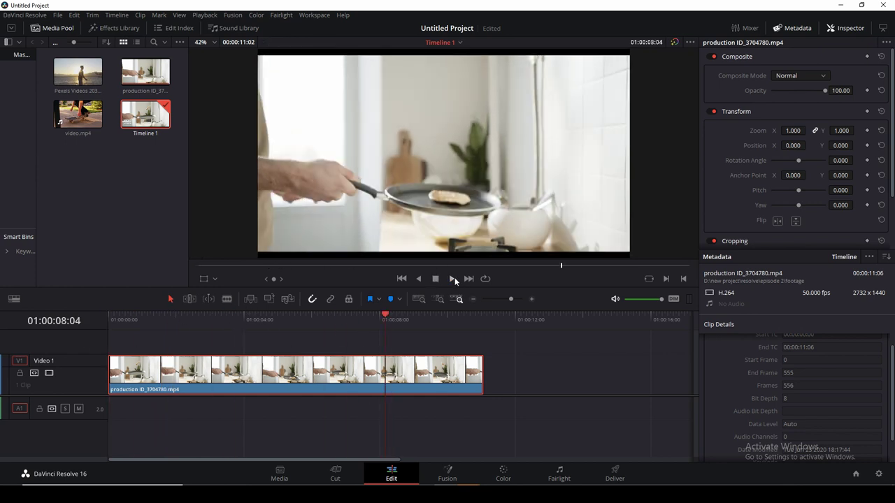
key(Home)
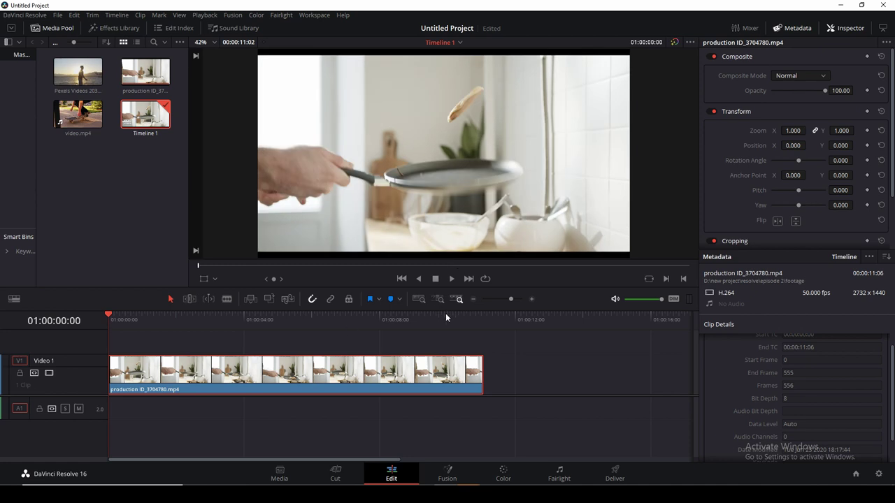
click(452, 278)
key(space)
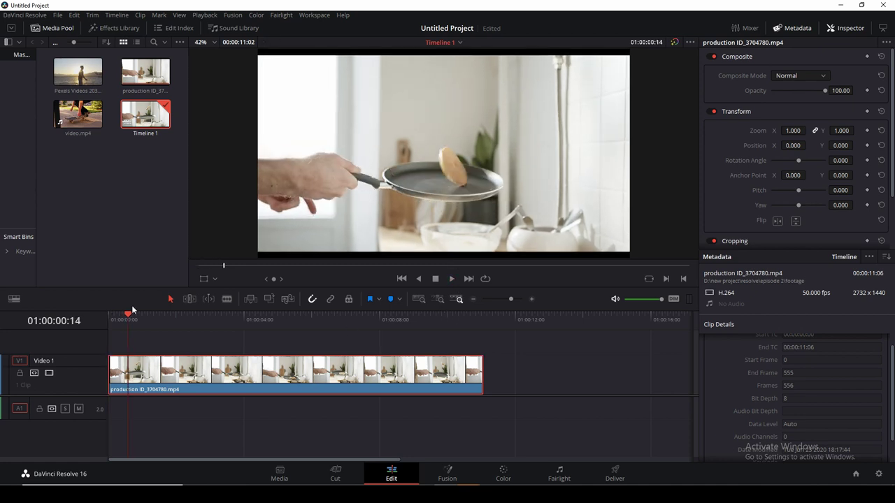
key(space)
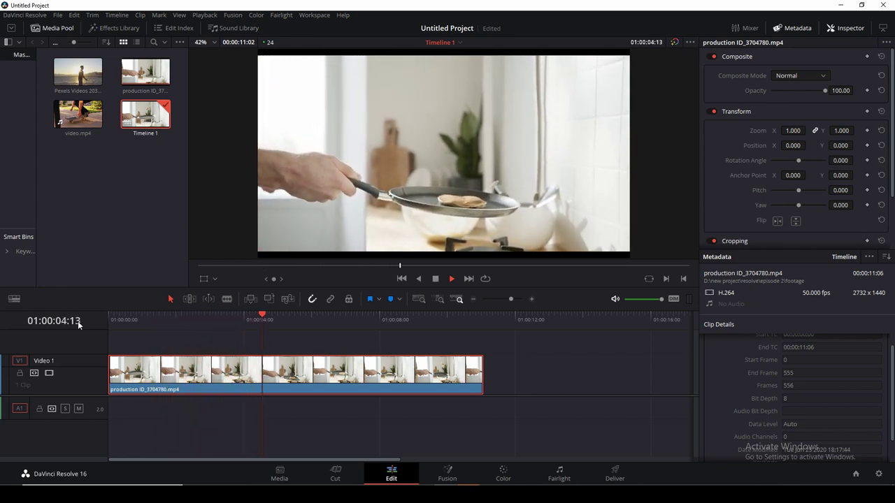
key(space)
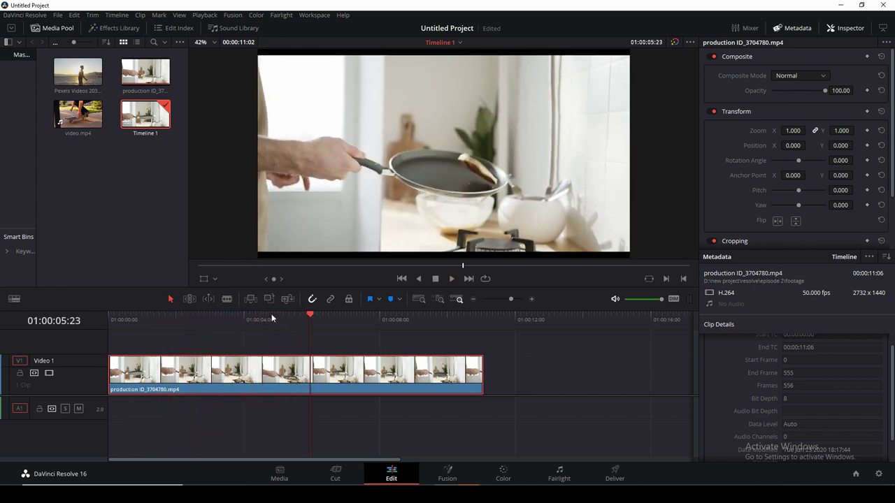
drag(318, 316, 207, 316)
Turn on the pancake clip's retime controls with Ctrl+R and enlarge the Video 1 track
right_click(287, 377)
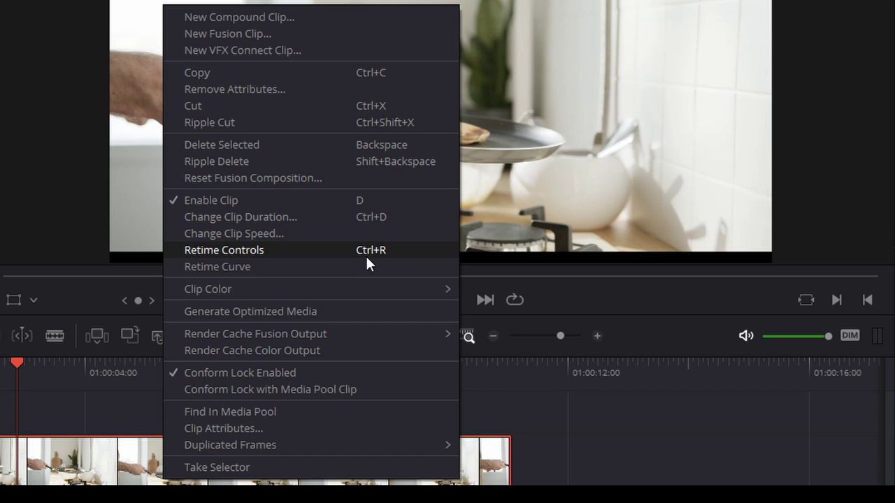
click(625, 453)
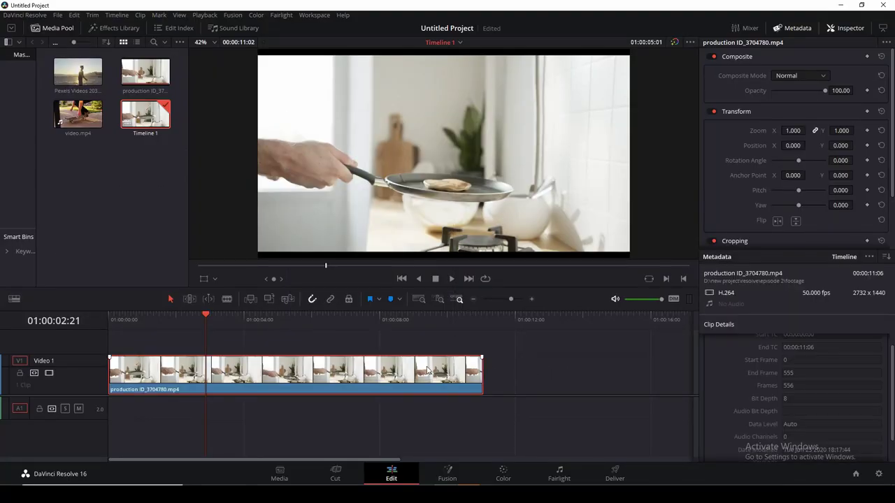
key(ctrl+r)
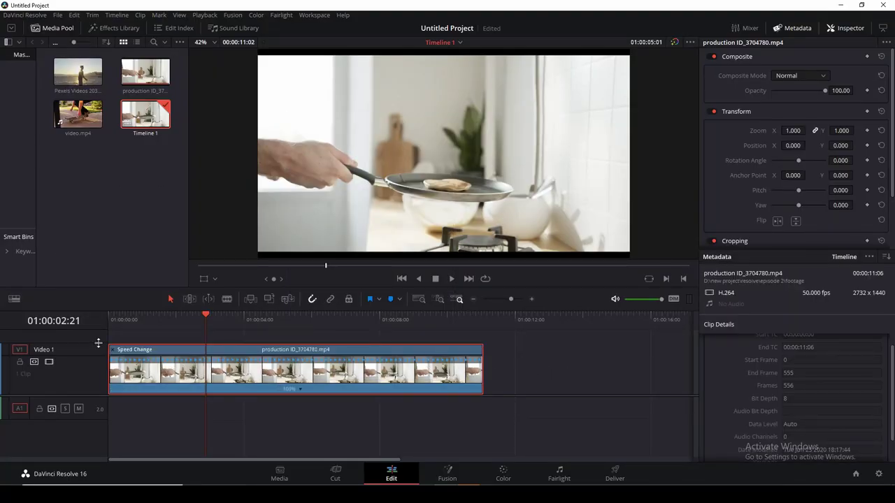
drag(98, 395, 99, 408)
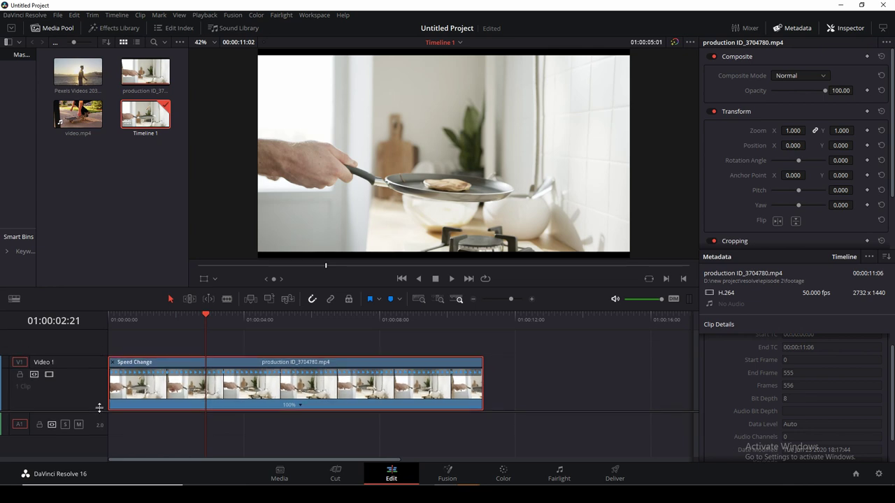
Play the clip forward and backward from its first frame to review the flip
drag(208, 322, 105, 323)
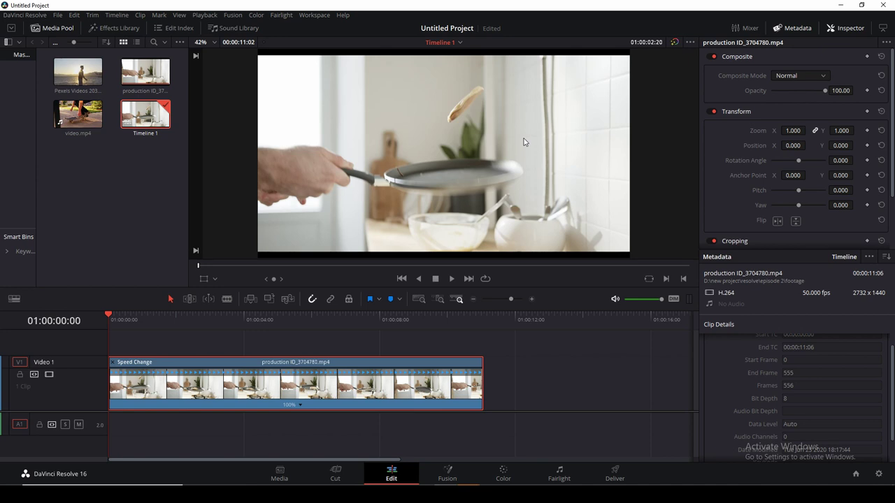
key(space)
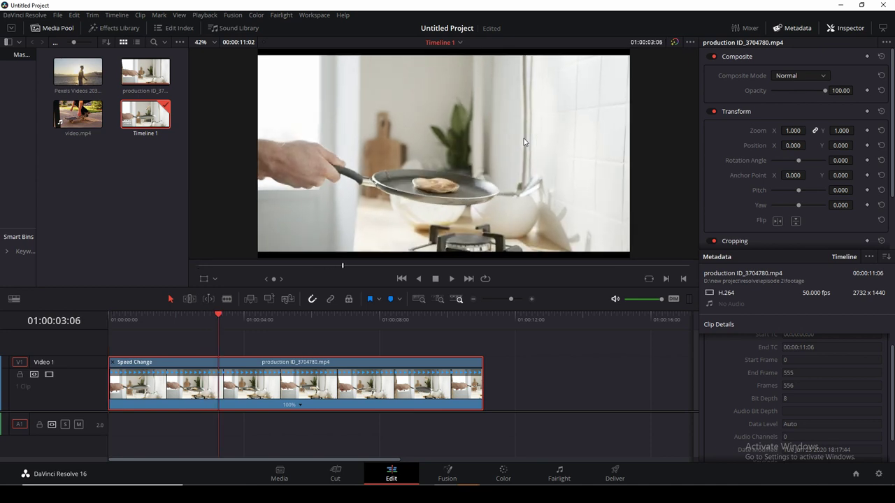
key(Left)
key(Left)
key(Left)
key(Left)
key(Left)
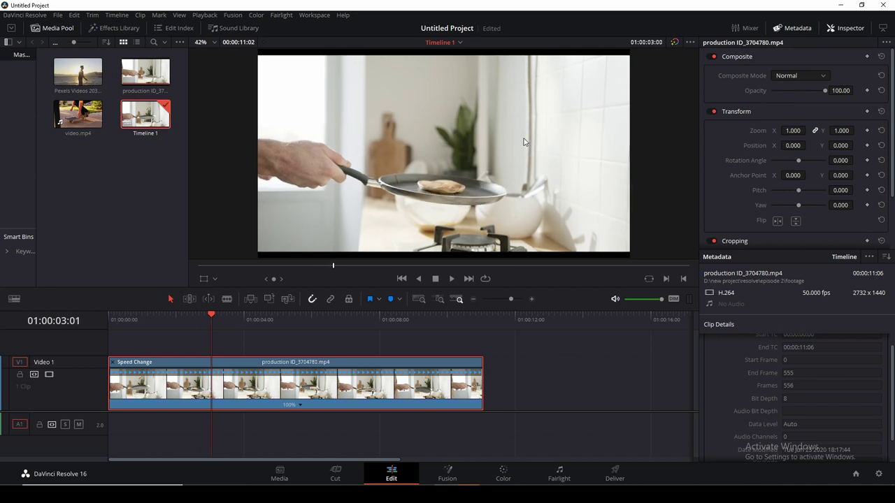
key(j)
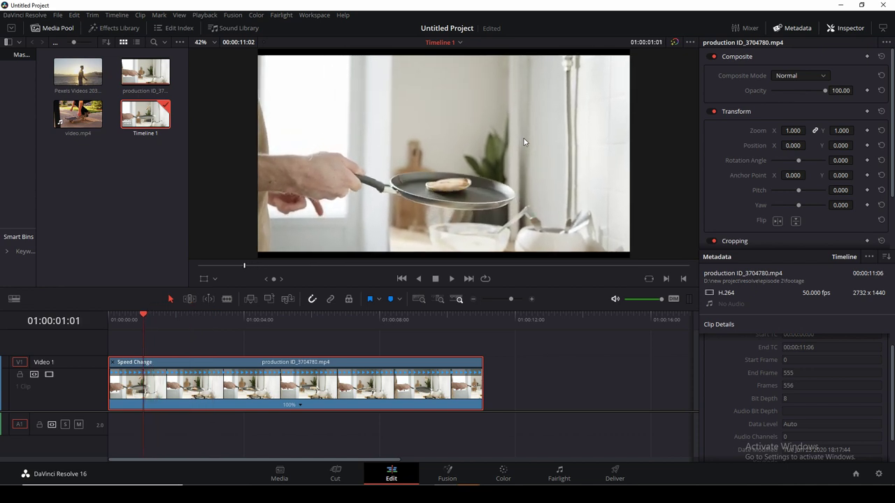
key(l)
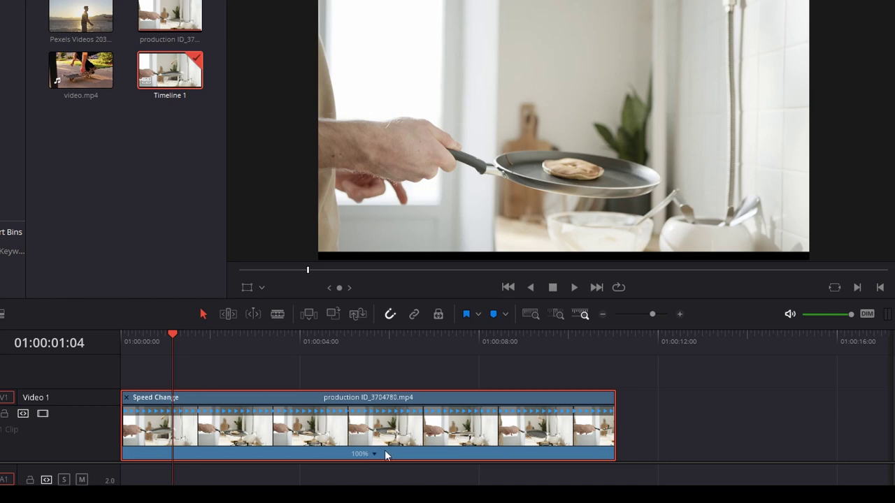
Add the first speed points, near 01:00:01:03 and at 01:00:05:03
click(375, 455)
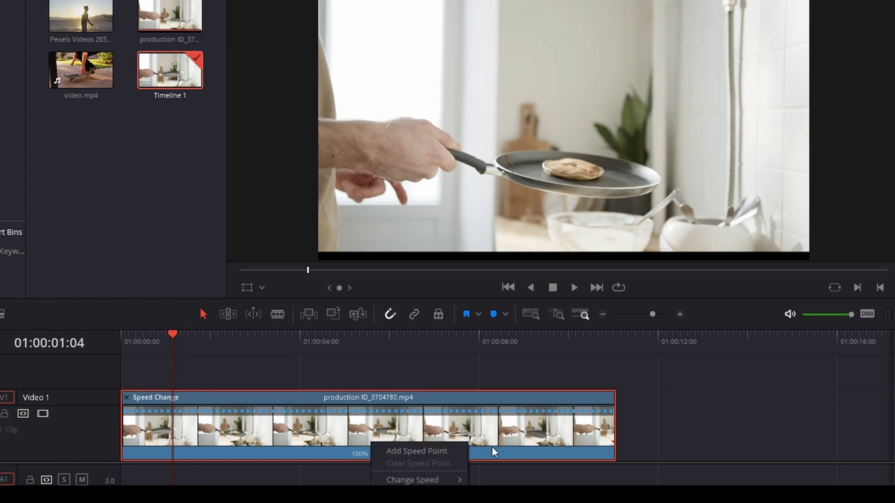
click(439, 454)
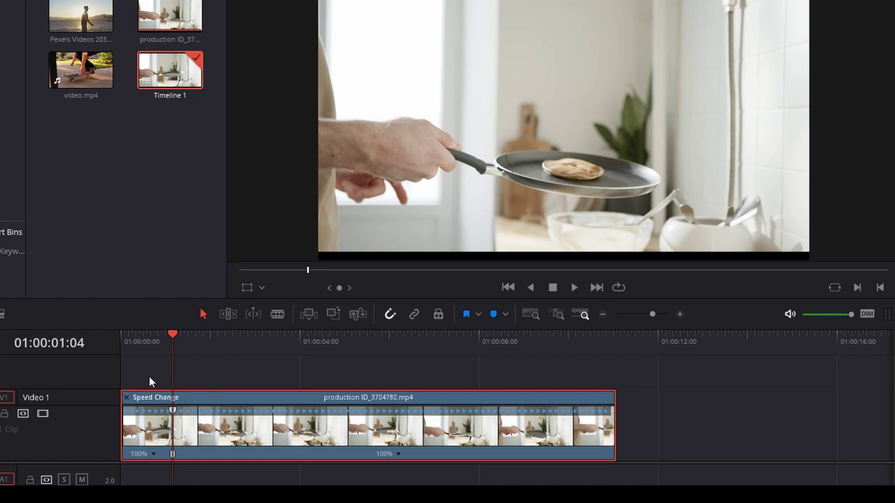
drag(176, 343, 171, 345)
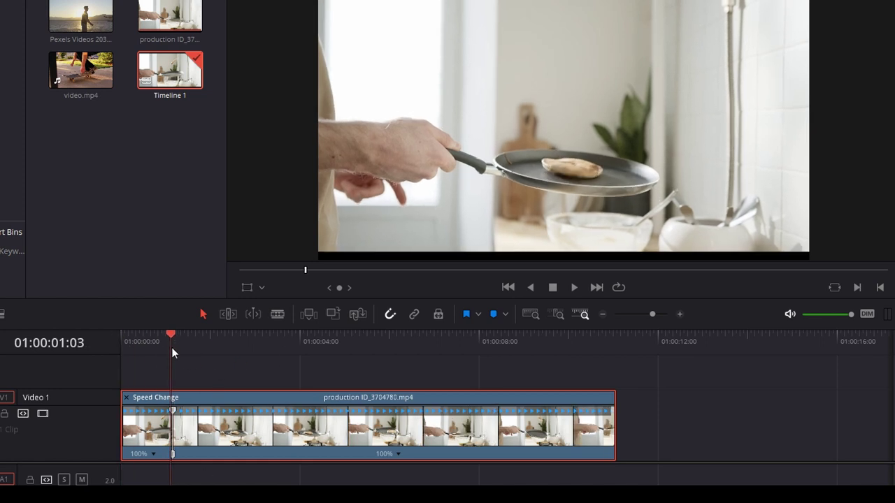
key(space)
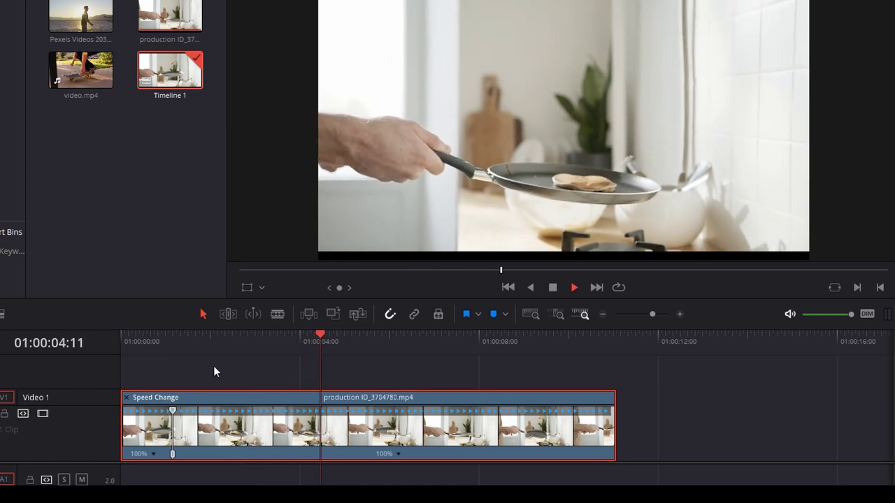
key(space)
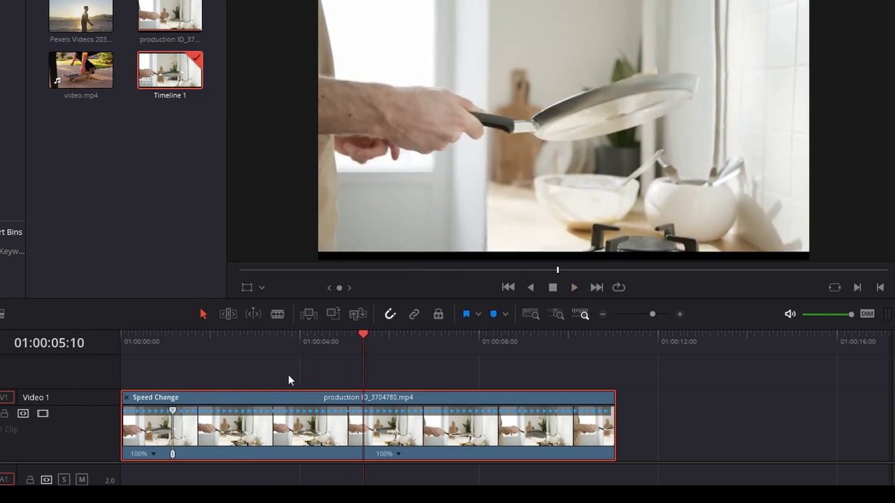
key(Left)
key(Left)
key(Left)
key(Left)
key(Left)
key(Left)
key(Left)
key(Left)
key(Right)
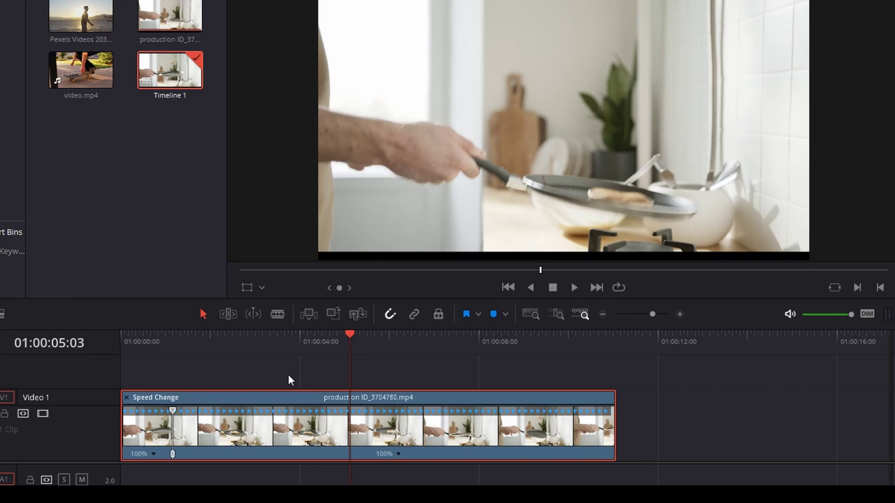
click(398, 454)
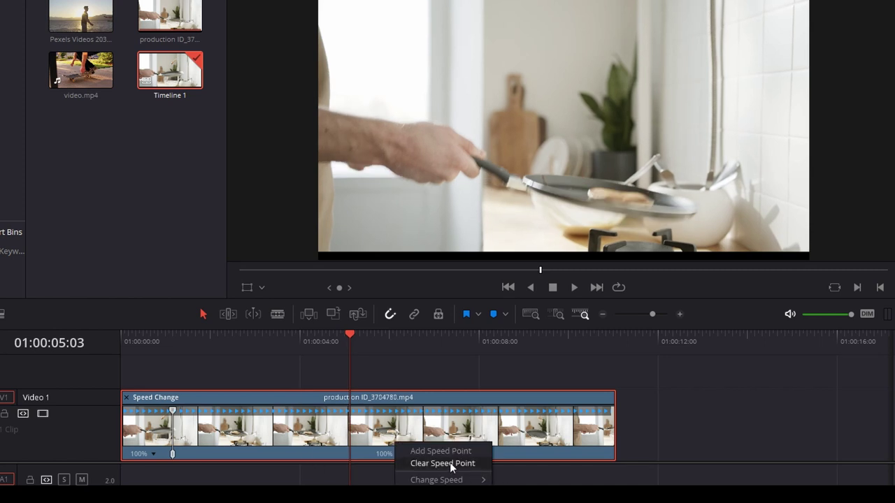
click(452, 455)
Add a speed point at 01:00:06:03 where the pancake lands
key(space)
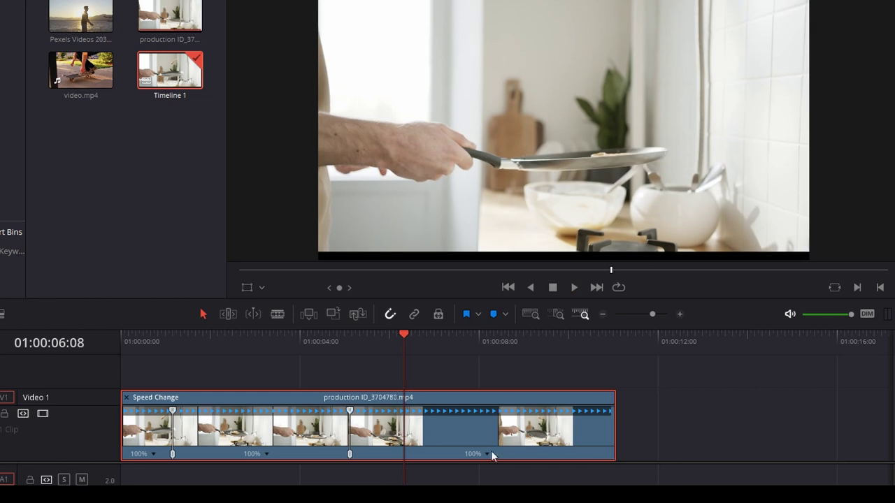
key(Left)
key(Left)
key(Left)
key(Left)
key(Left)
key(Left)
key(Left)
key(Left)
key(Right)
key(Right)
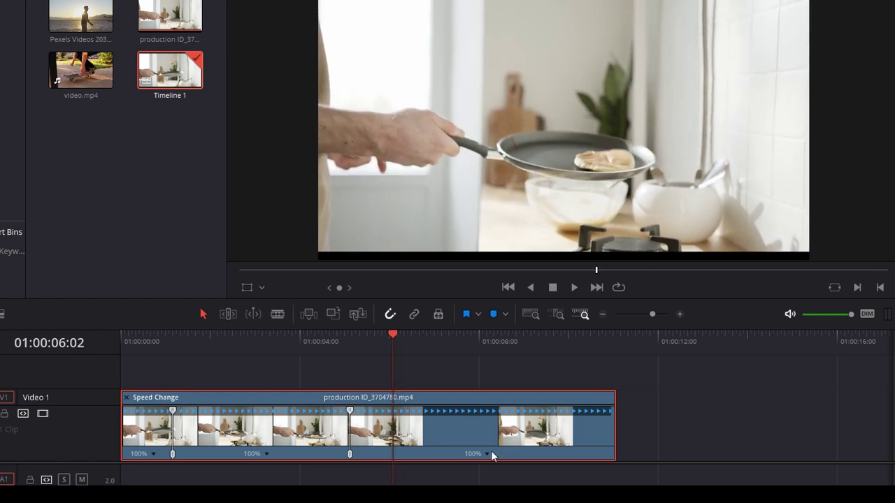
key(Right)
click(487, 453)
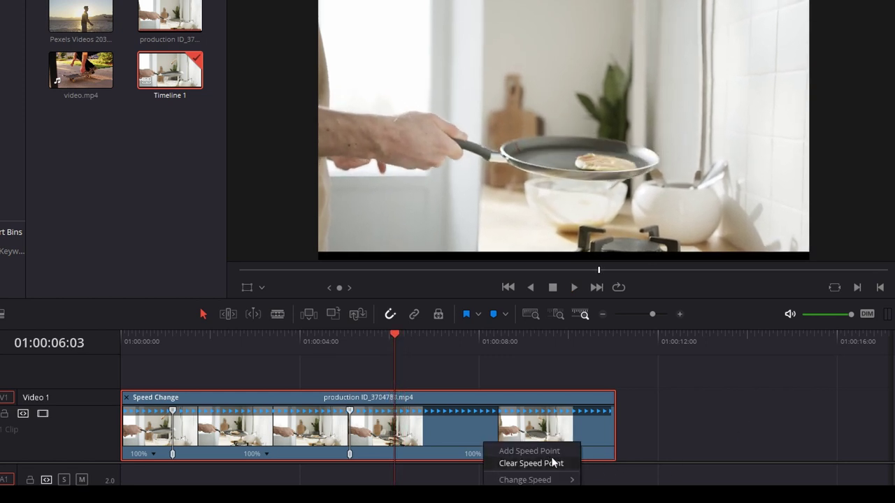
click(559, 452)
Add a speed point at about 01:00:08:11
key(space)
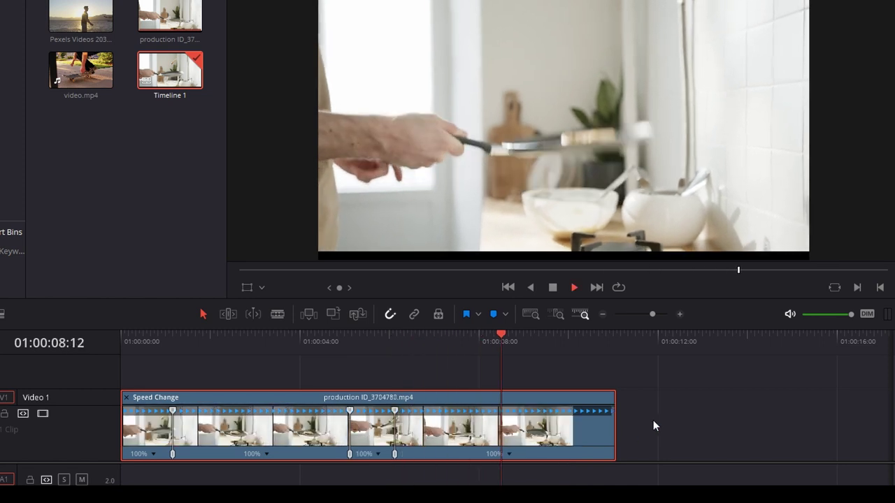
key(space)
key(Left)
key(Left)
key(Left)
key(Left)
key(Left)
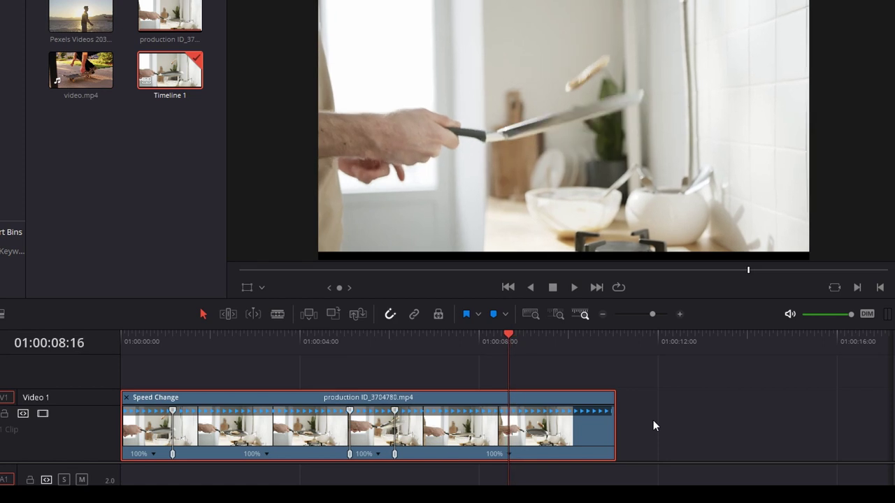
key(Left)
key(Left)
key(Left)
key(Left)
key(Left)
key(Left)
key(Left)
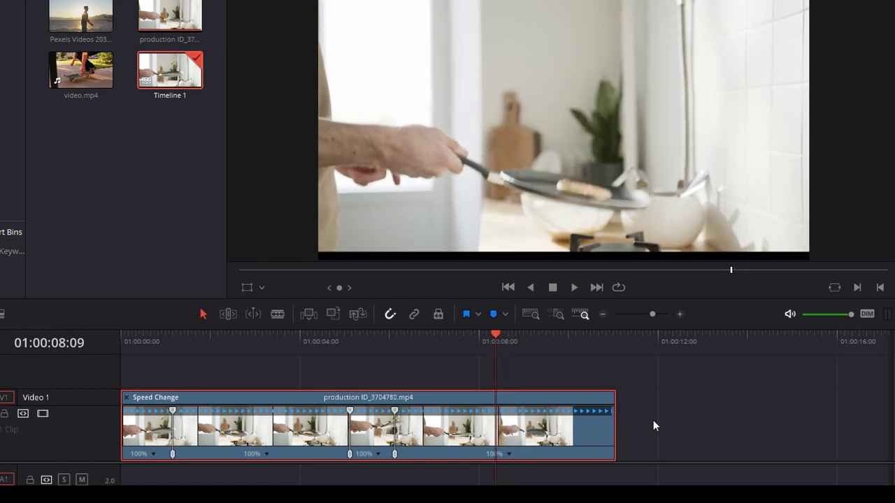
click(509, 454)
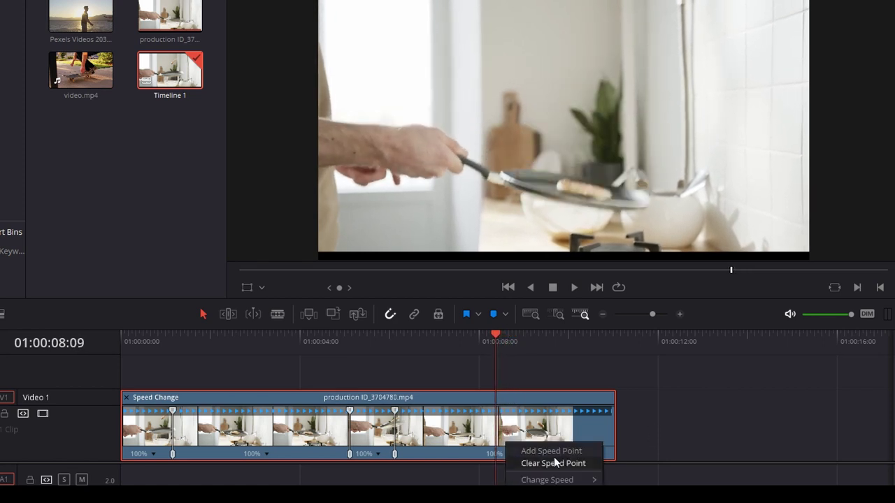
click(554, 454)
Add a fifth speed point on the exact frame of the final flip
key(space)
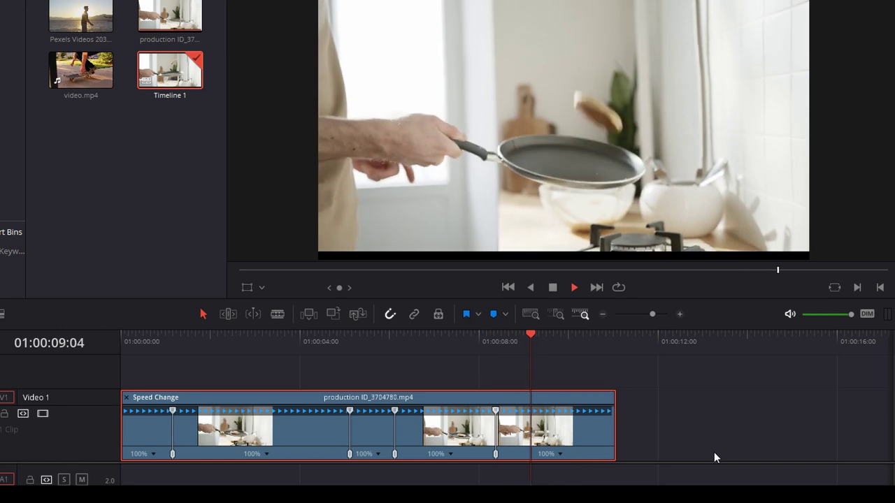
key(space)
key(Left)
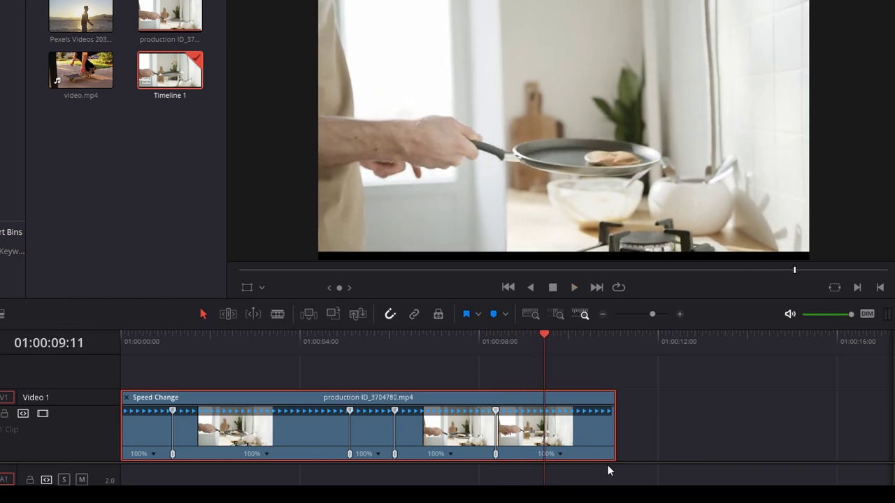
key(Left)
key(Left)
key(Left)
key(Left)
key(Left)
key(Right)
key(Right)
key(Right)
key(Right)
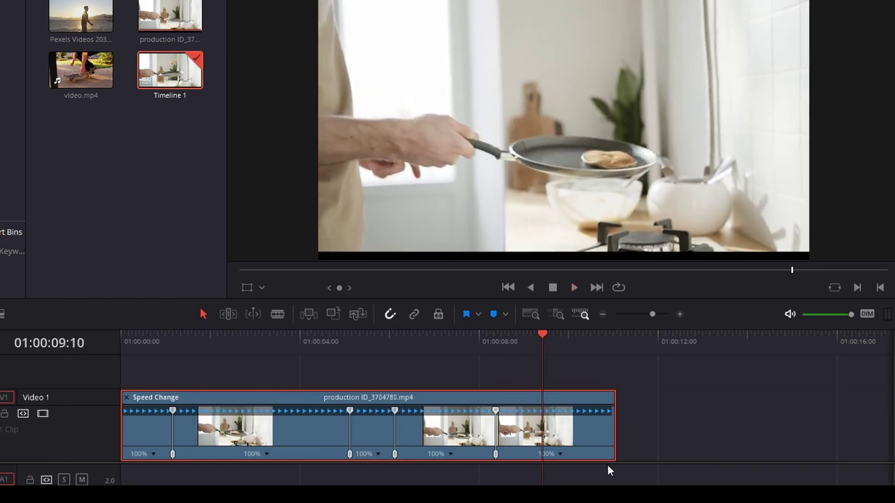
click(558, 453)
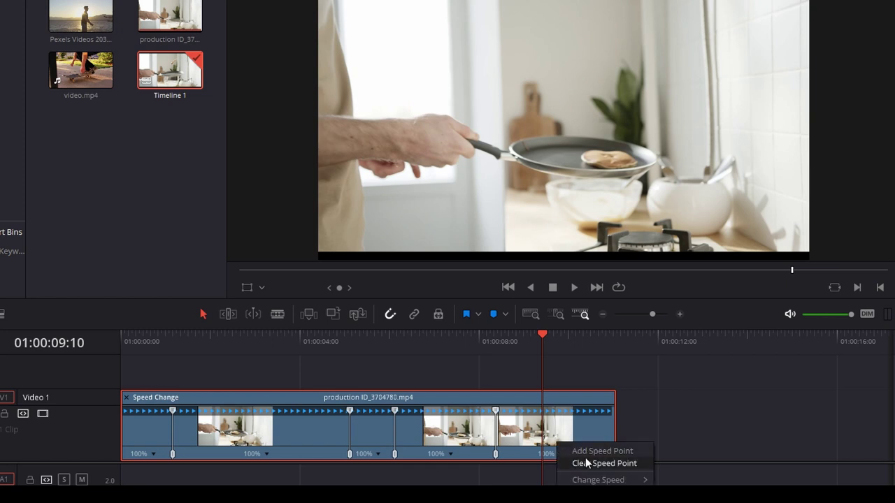
click(585, 453)
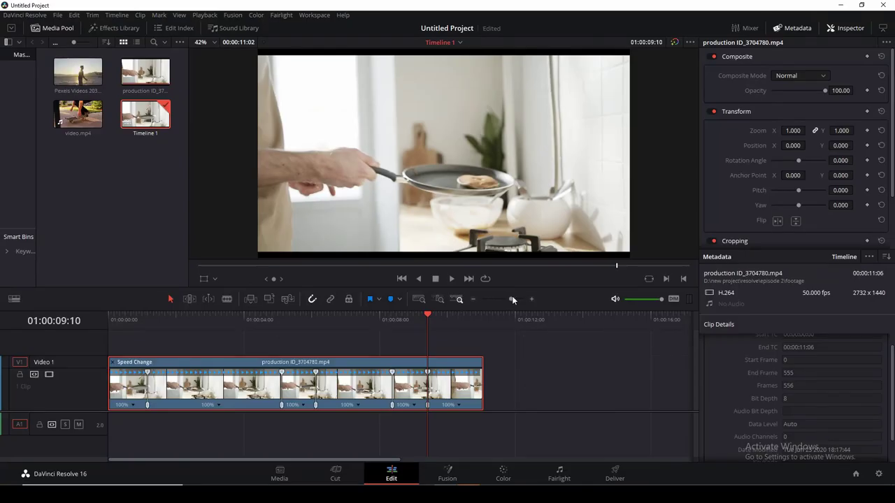
Fit the whole clip in the timeline and shift the first speed point slightly earlier
click(513, 299)
drag(512, 300, 510, 299)
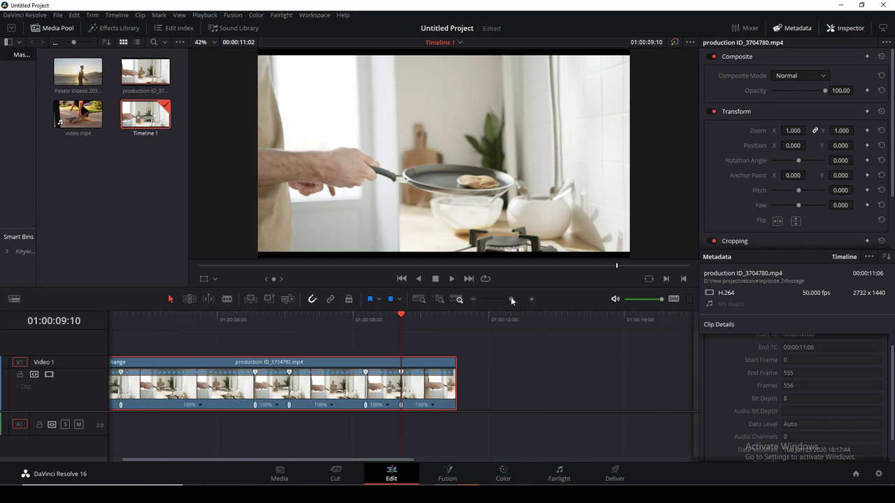
drag(331, 464, 277, 465)
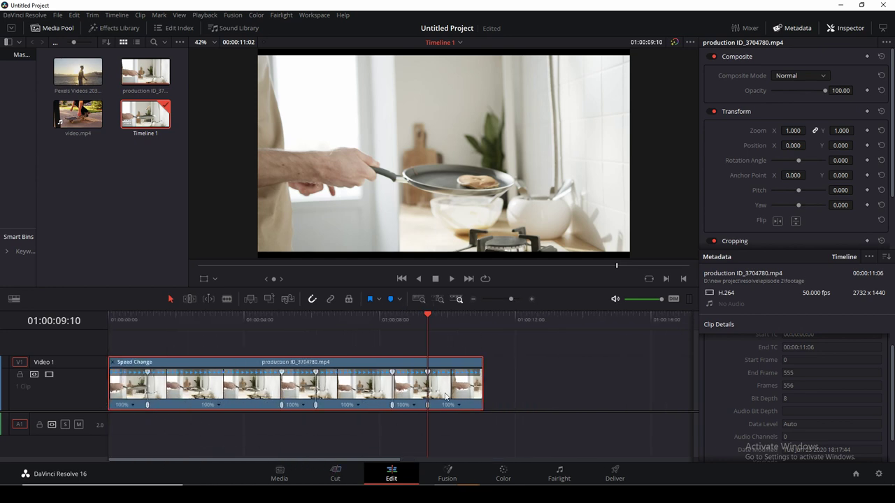
key(Home)
key(space)
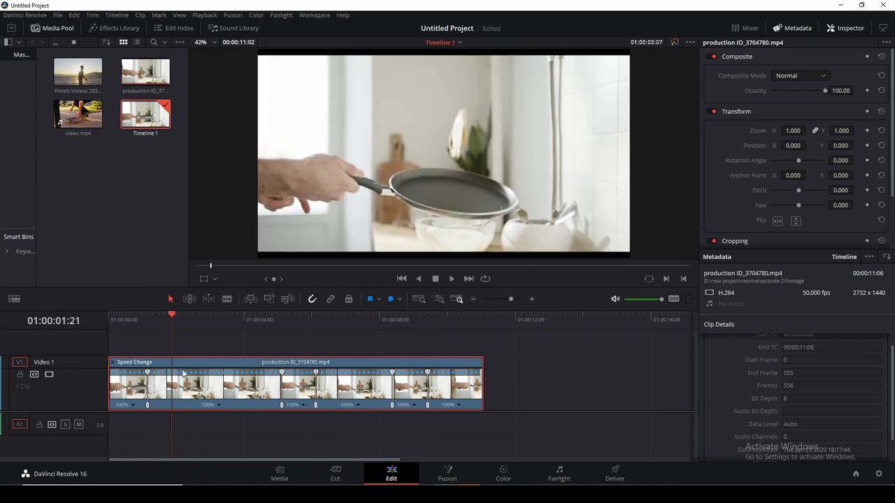
drag(142, 371, 123, 373)
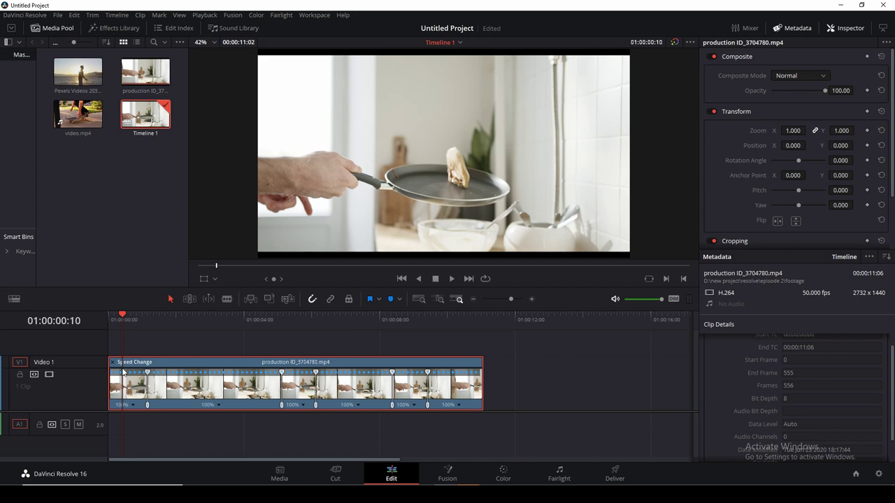
drag(130, 321, 132, 318)
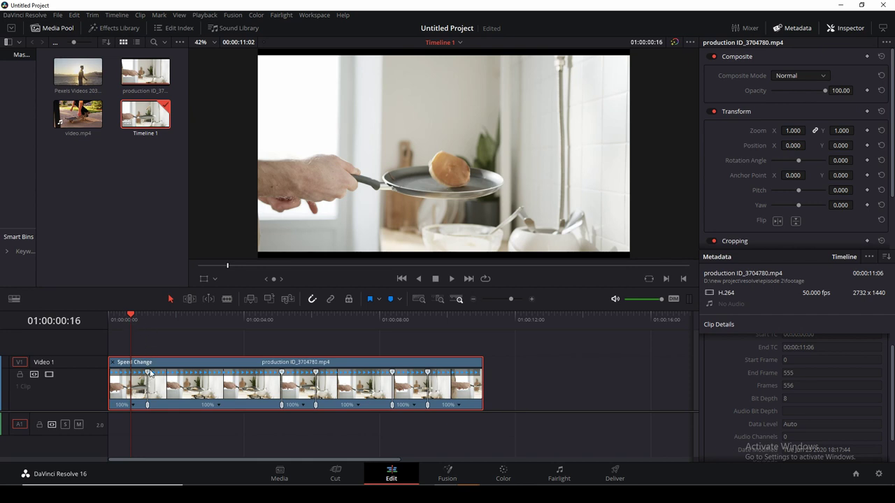
drag(148, 373, 130, 376)
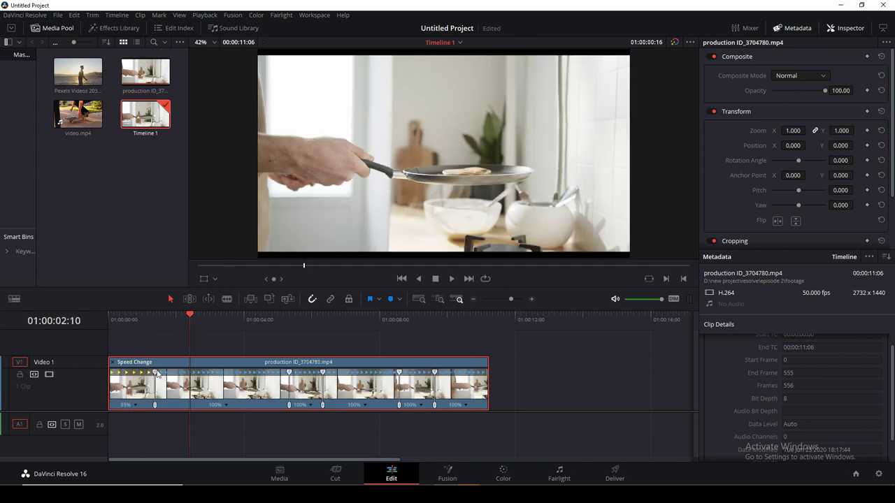
Slow the opening section to 45% and play the retimed clip from the start
scroll(846, 376, up, 1)
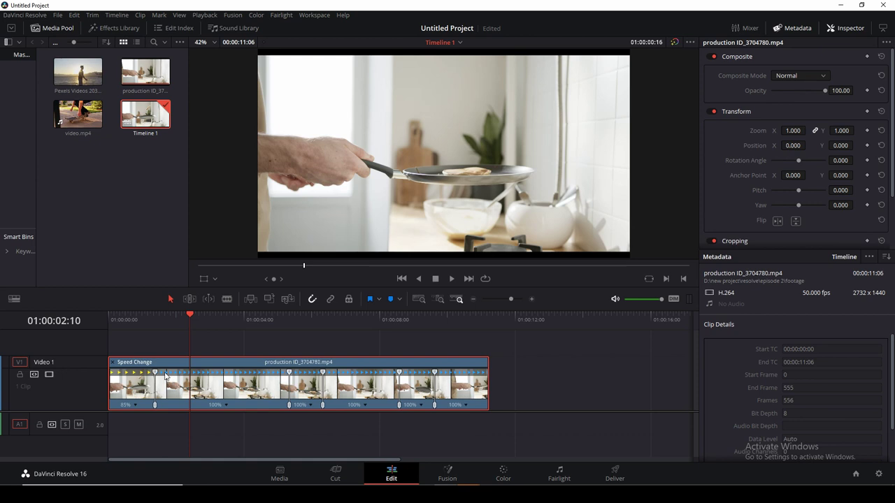
drag(155, 374, 195, 380)
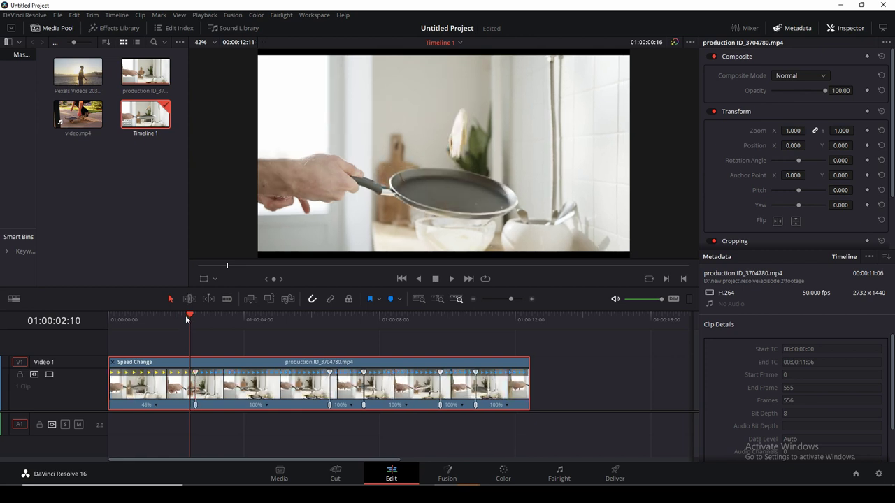
drag(185, 316, 51, 321)
key(space)
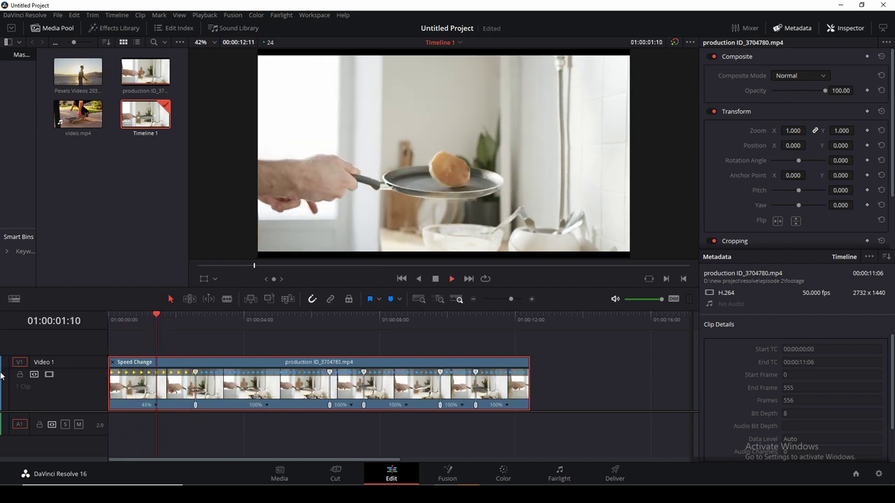
drag(196, 319, 24, 323)
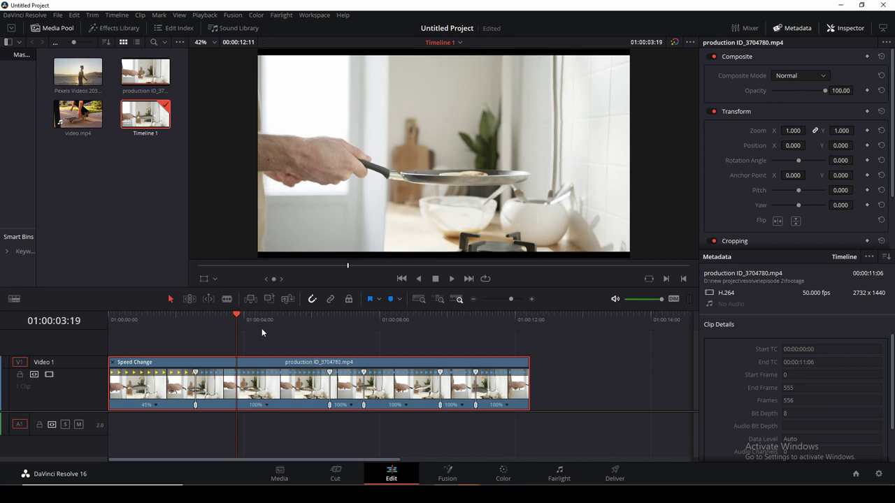
Slow the two flip sections to 40% and 41% and speed the post-opening section to about 130%
key(space)
drag(255, 322, 415, 381)
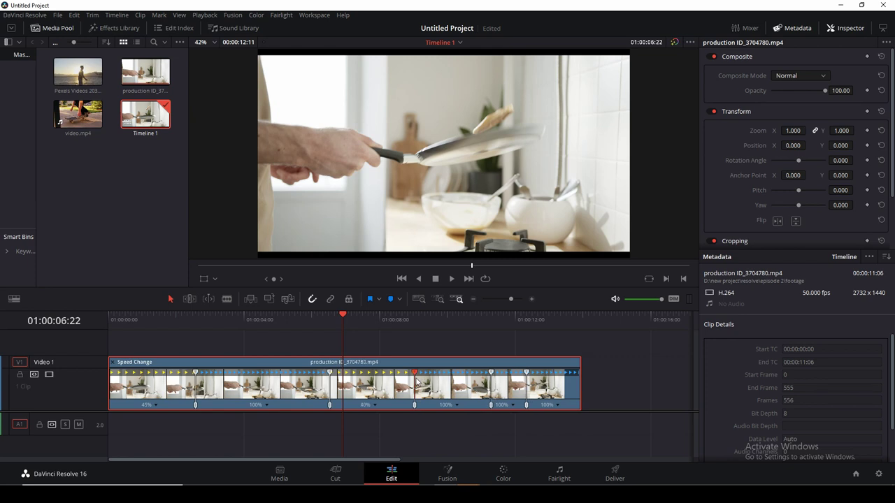
click(465, 319)
click(503, 343)
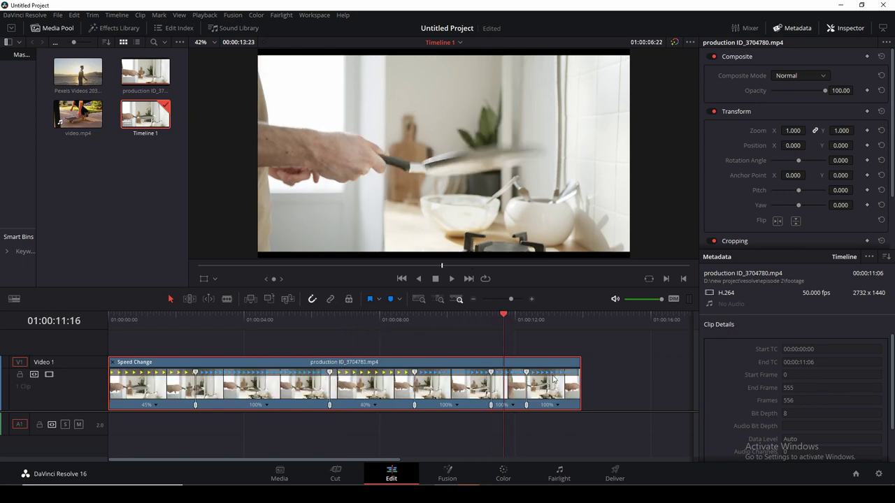
drag(526, 374, 583, 375)
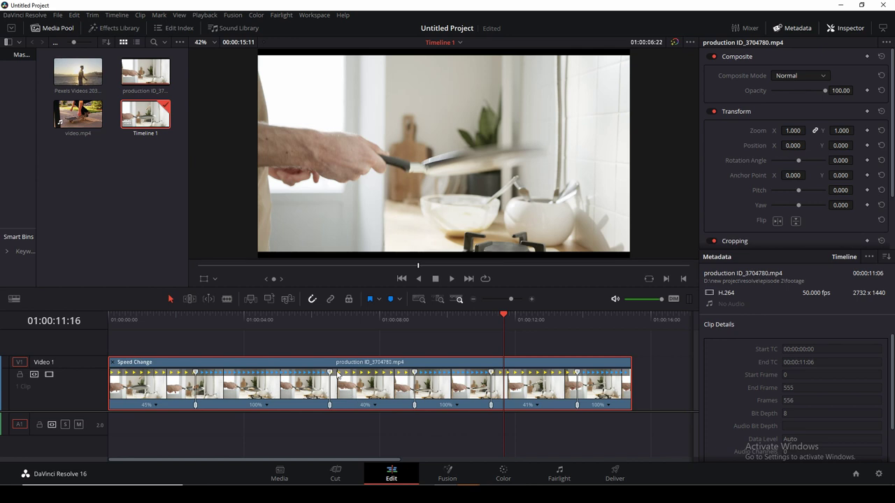
drag(330, 374, 292, 377)
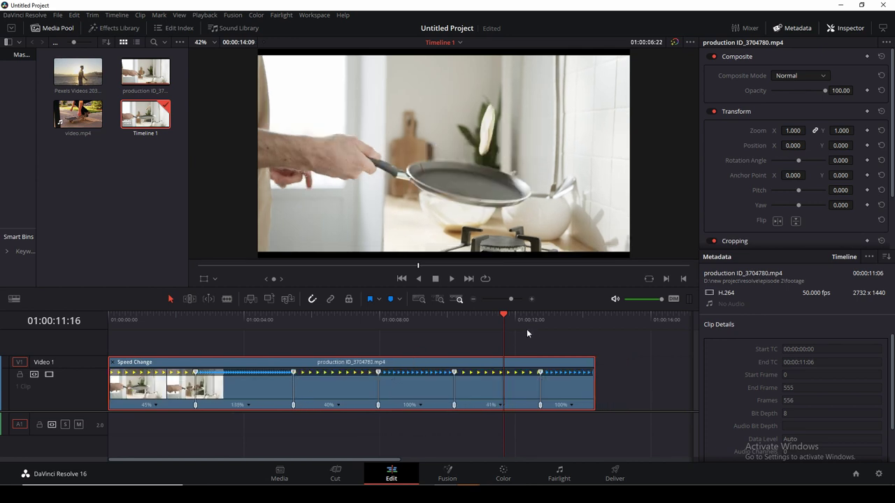
Speed the section before the last flip up to about 120%
click(501, 316)
click(421, 316)
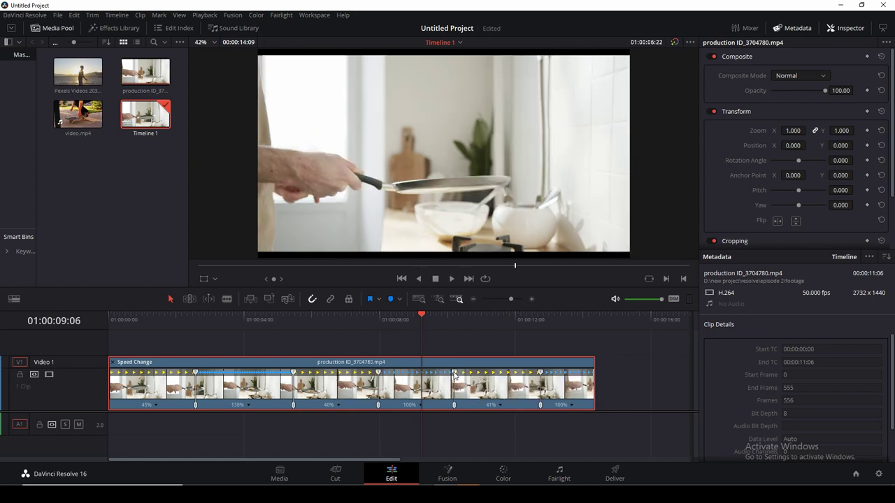
drag(450, 378, 442, 376)
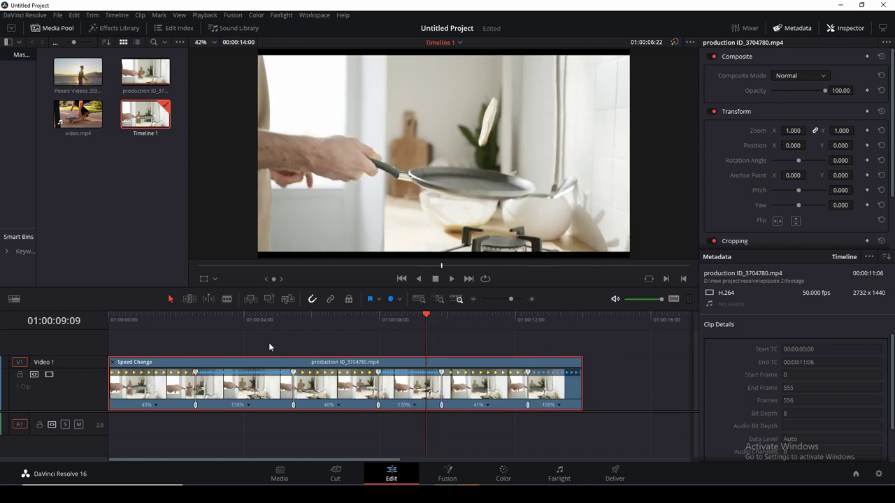
Play the speed-ramped pancake clip back from the start, then zoom the timeline out
key(Home)
click(453, 279)
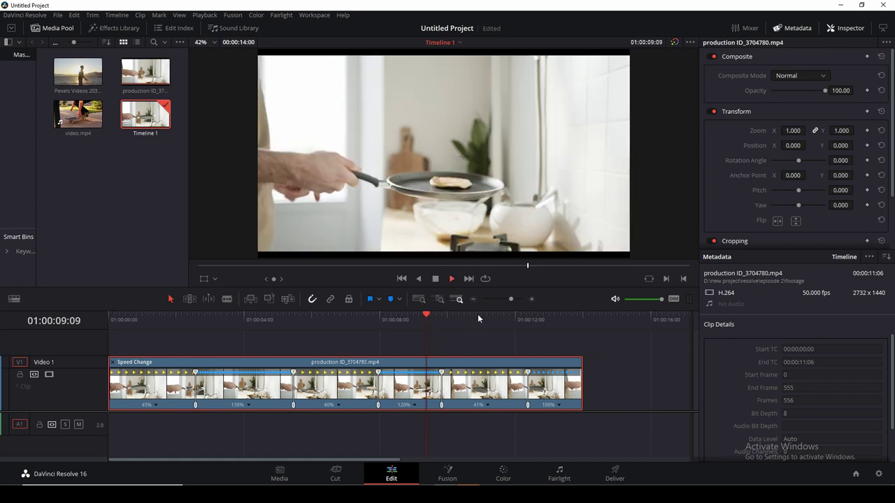
click(127, 318)
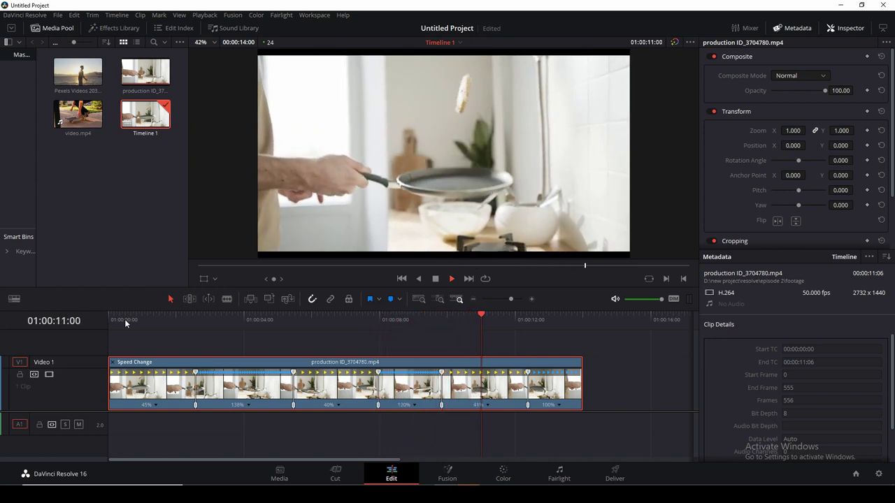
key(space)
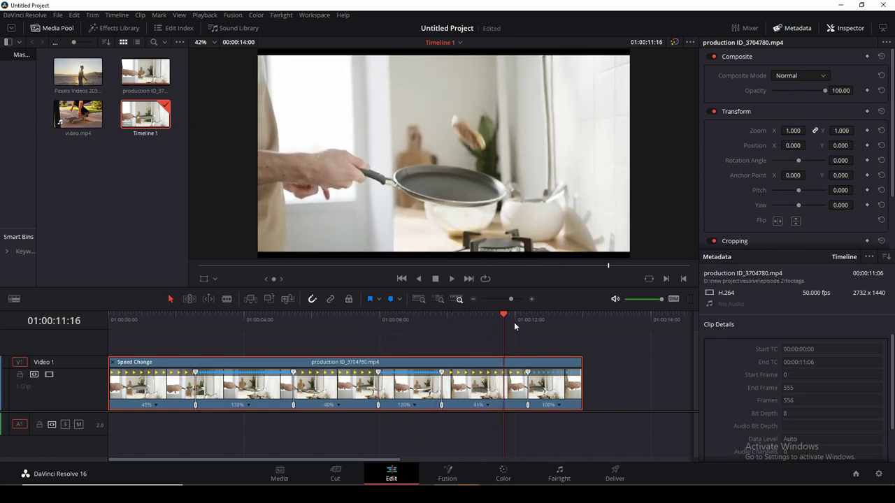
drag(494, 317, 424, 320)
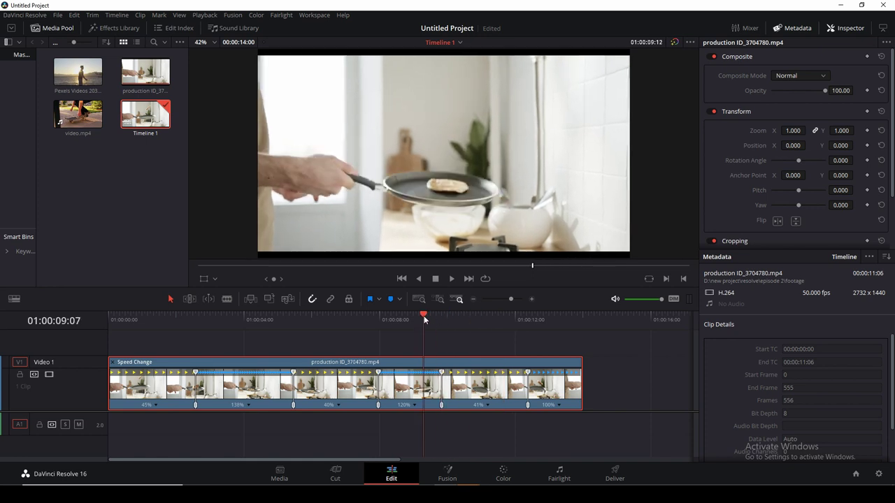
key(space)
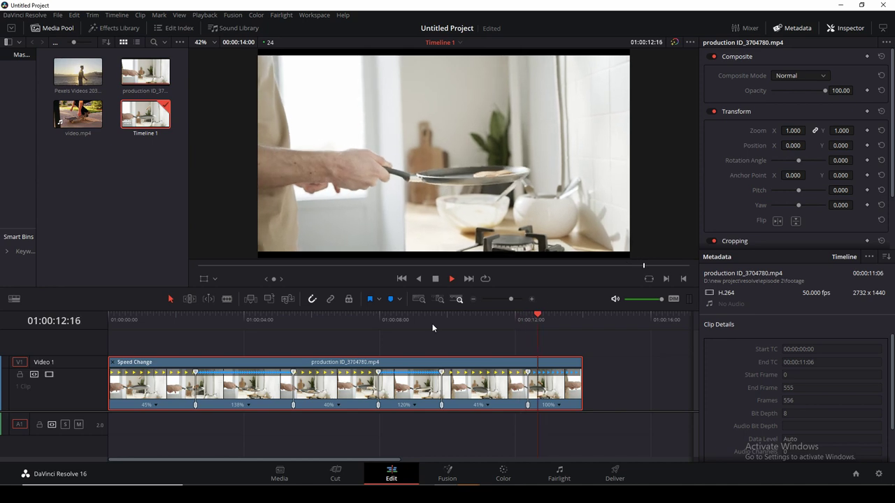
drag(489, 319, 157, 406)
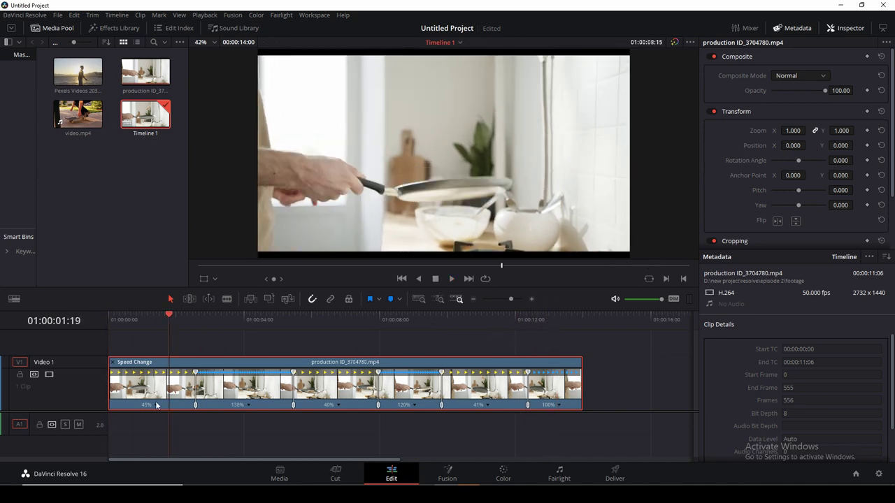
drag(511, 299, 503, 301)
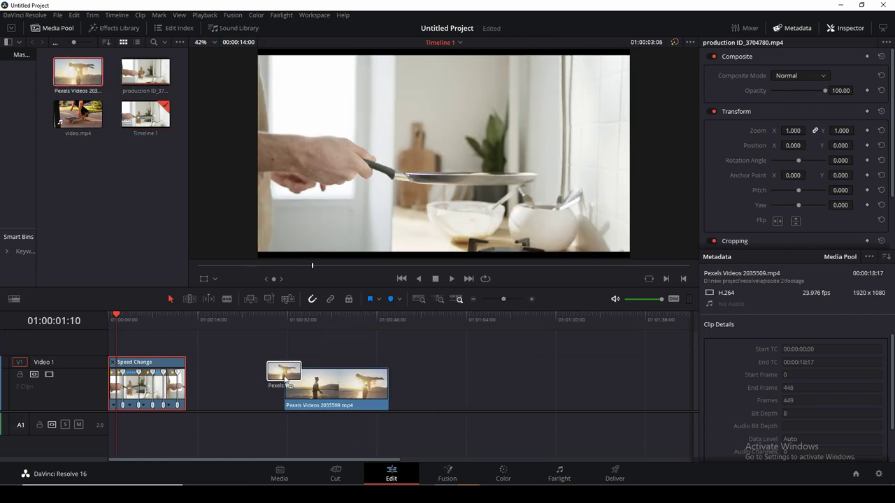
Place Pexels Videos 2035509.mp4 after the pancake clip and show its 100% retime bar
mouse_move(79, 75)
mouse_down()
mouse_move(332, 388)
mouse_move(233, 389)
mouse_move(267, 400)
mouse_up()
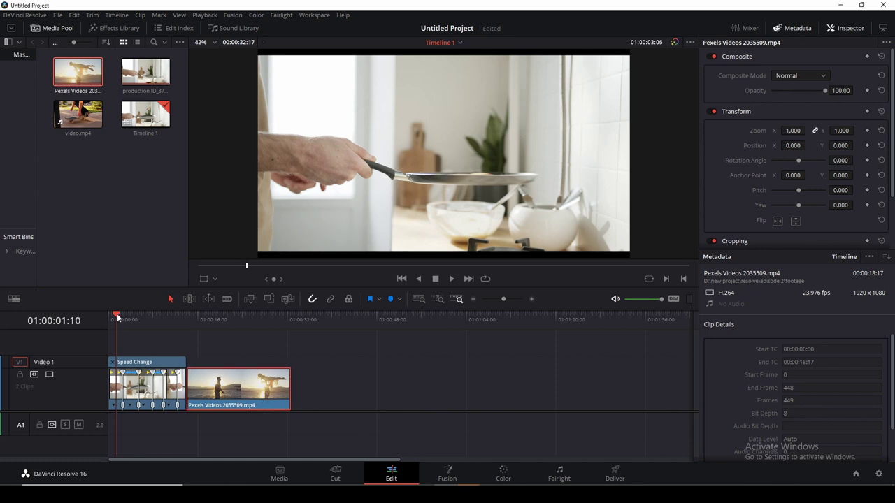
drag(117, 318, 186, 343)
drag(507, 298, 506, 297)
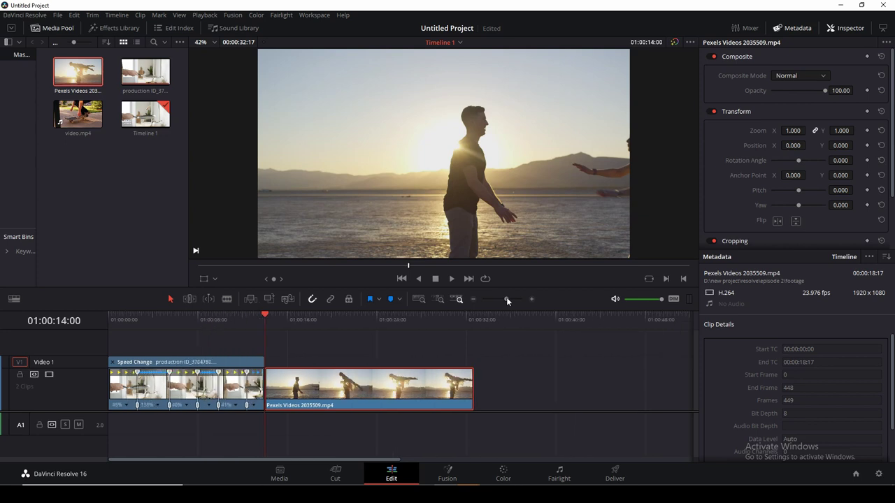
key(ctrl+r)
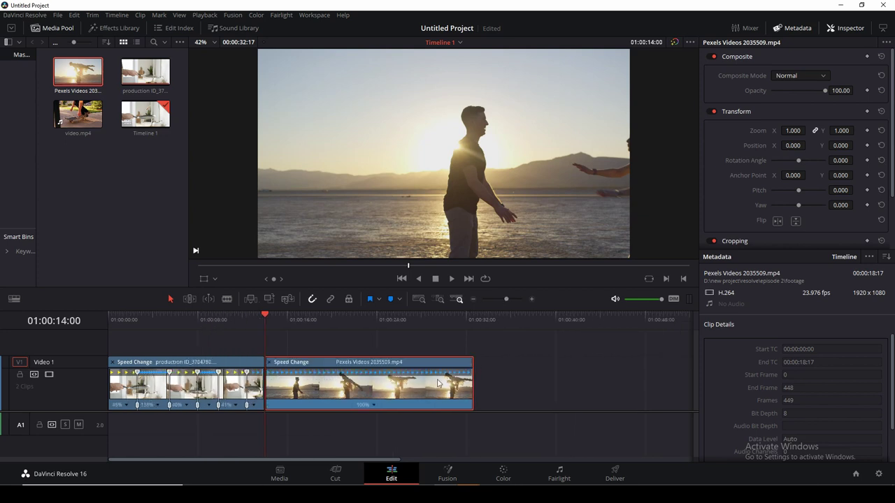
drag(507, 297, 508, 298)
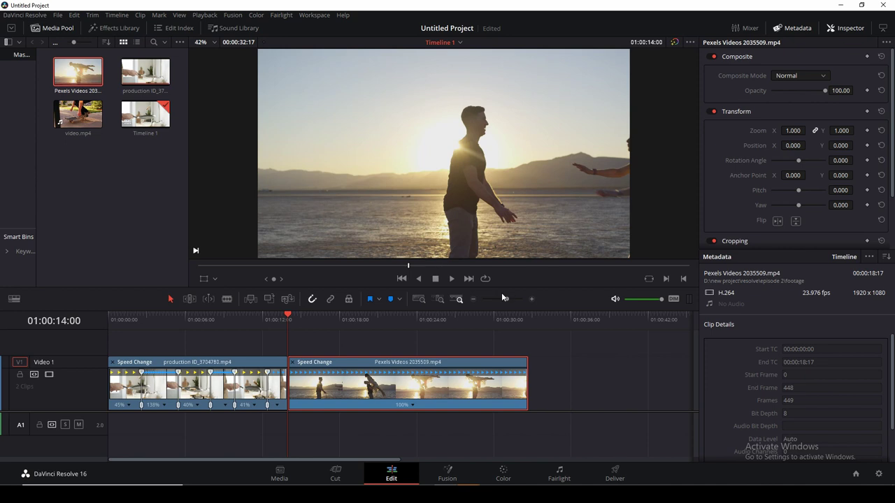
Play the beach clip from its start and step back a few frames
key(space)
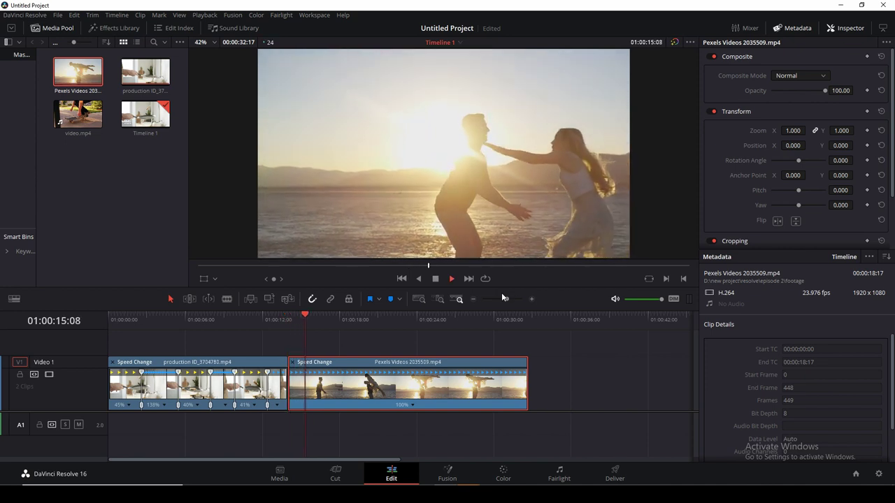
key(space)
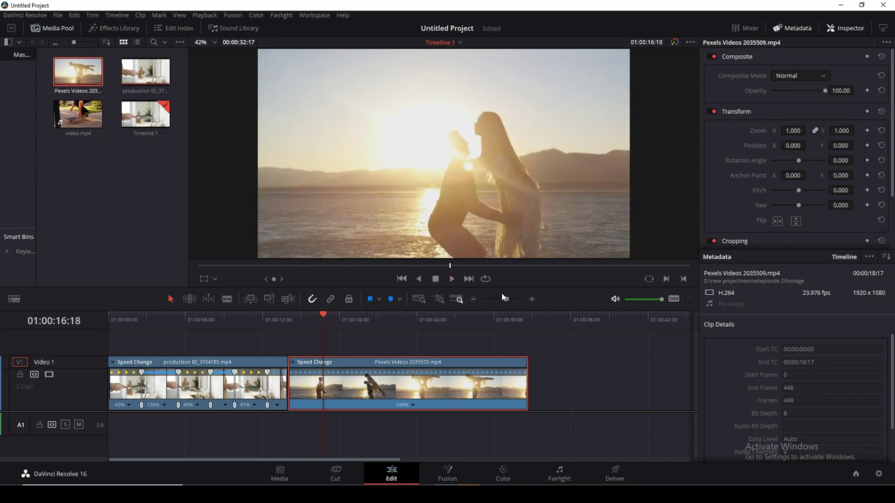
key(Left)
key(Left)
key(Left)
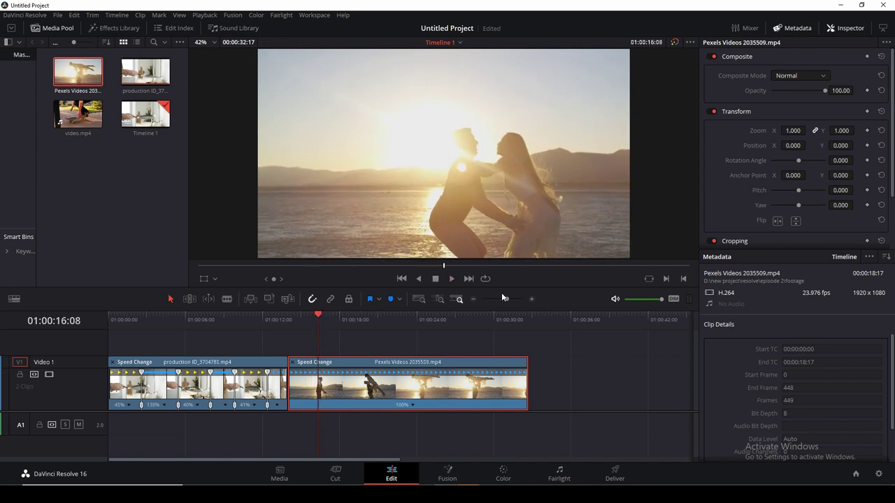
Add a speed point to the beach clip at 16:21
key(Left)
key(Left)
key(Left)
key(Left)
key(Left)
key(Left)
key(Left)
key(Left)
key(Right)
key(Right)
key(Right)
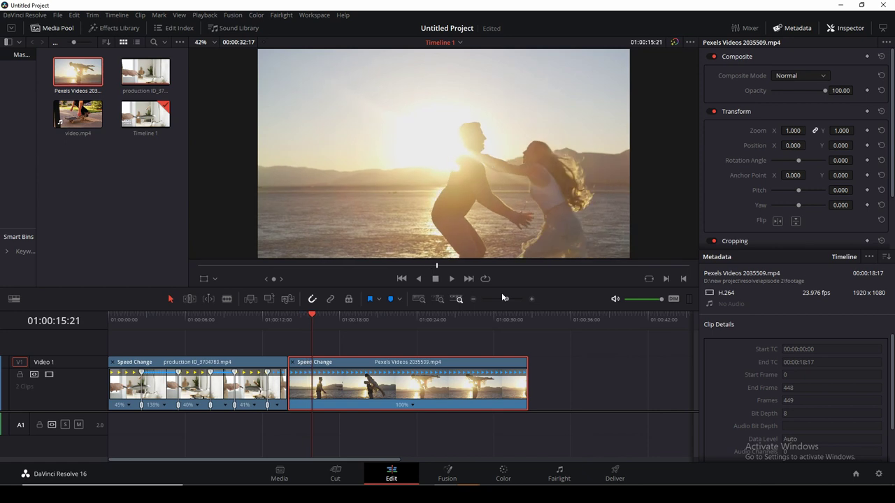
key(Right)
key(Right)
key(Right)
key(Right)
key(Right)
key(Right)
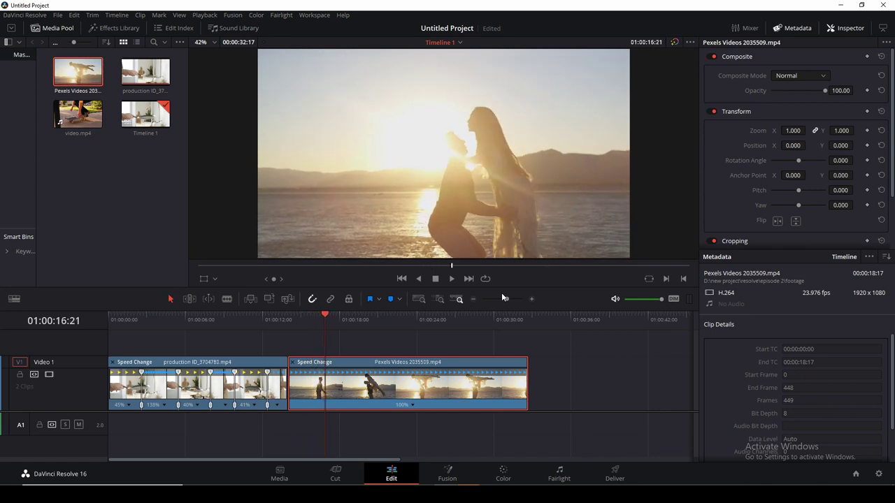
click(413, 405)
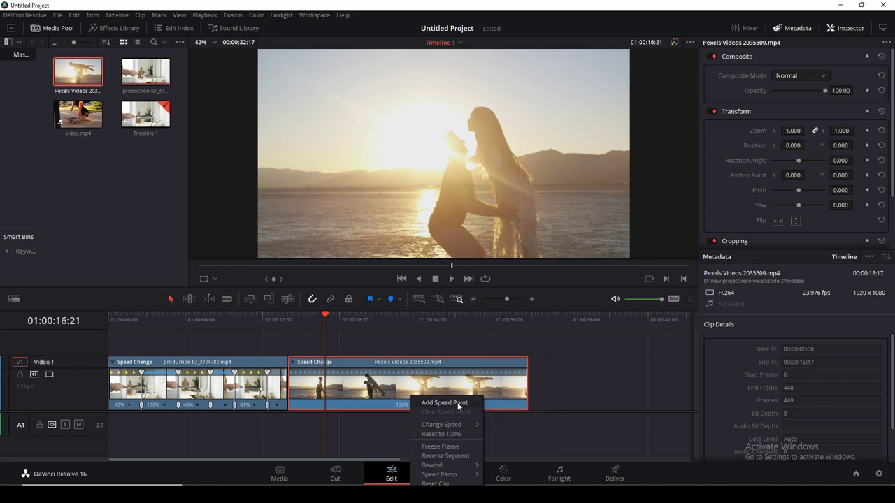
click(445, 403)
Add a second speed point near the end of the beach clip at 29:04
key(space)
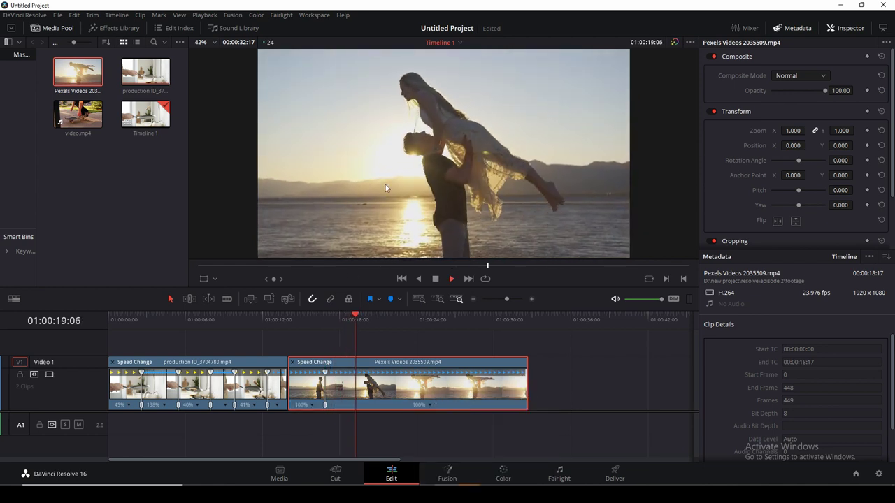
drag(389, 322, 449, 322)
key(space)
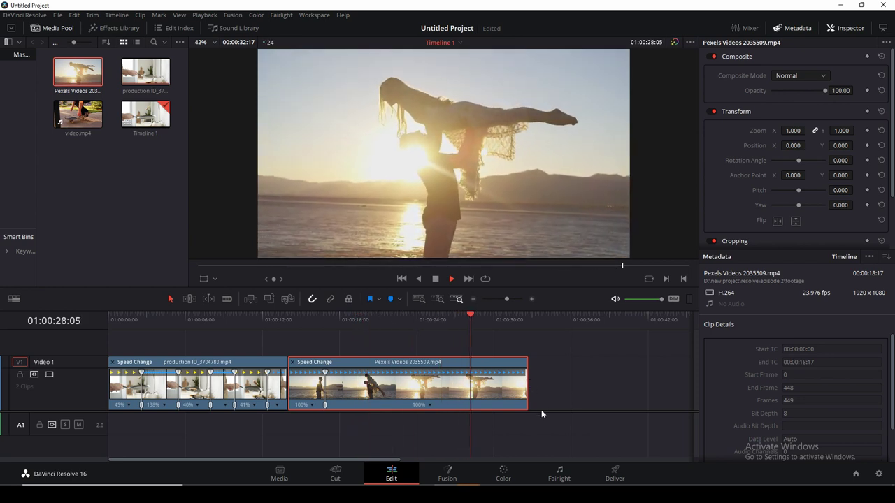
key(space)
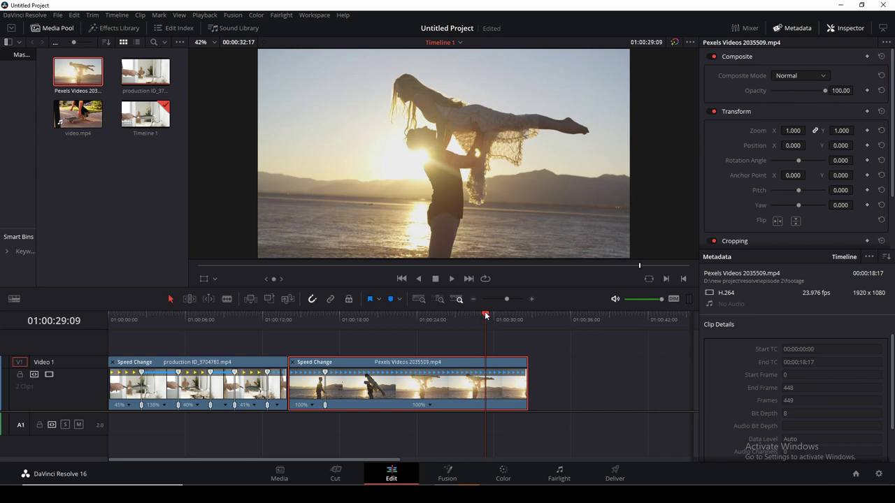
drag(485, 313, 483, 313)
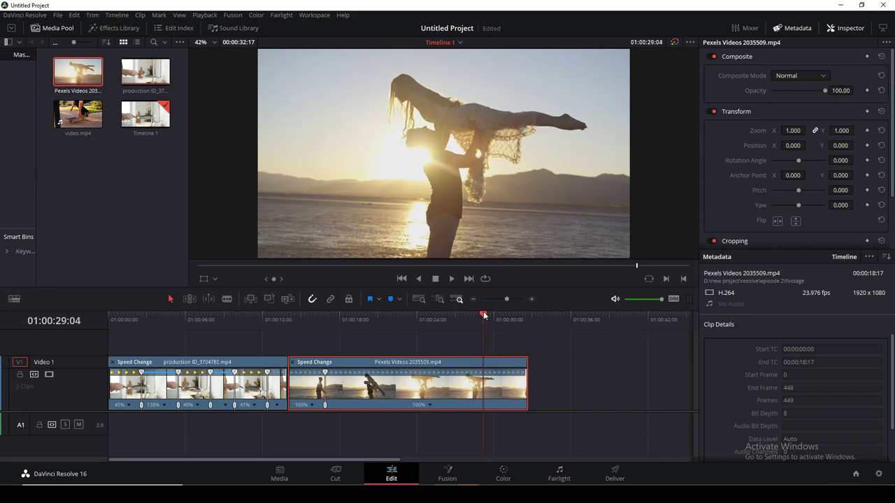
right_click(430, 405)
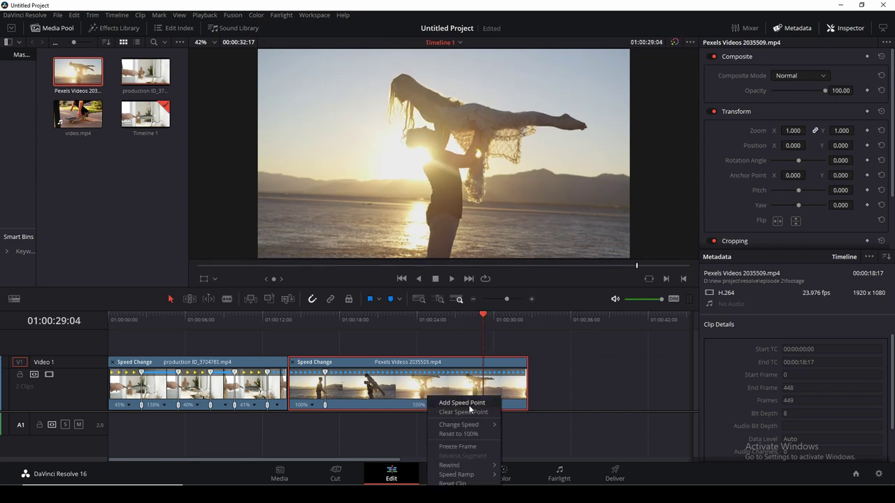
click(462, 404)
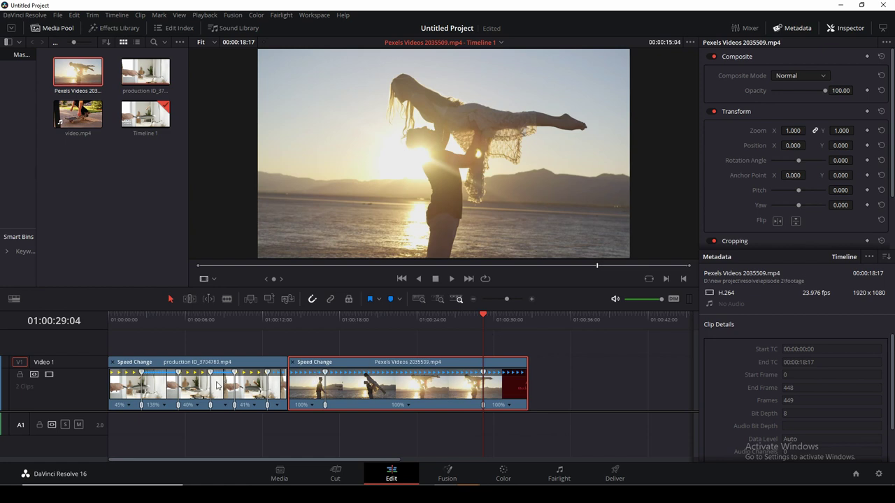
Set the beach clip's opening and closing sections to 200% speed
drag(487, 318, 305, 346)
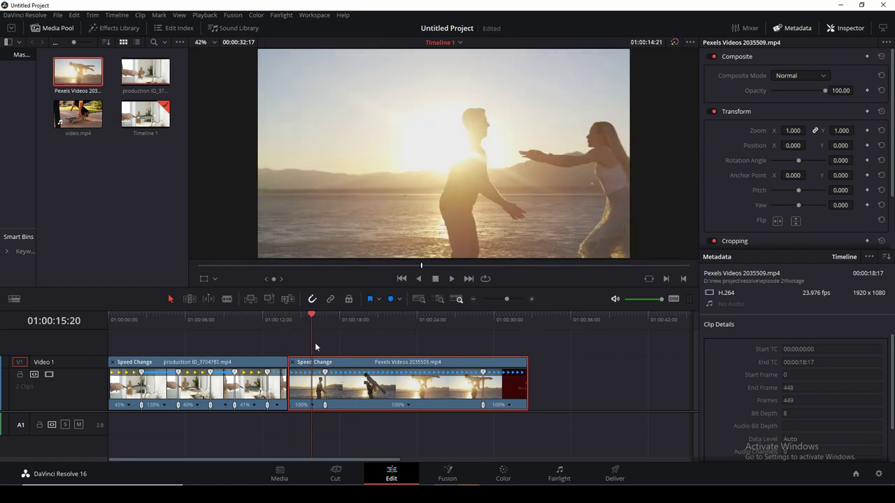
right_click(312, 406)
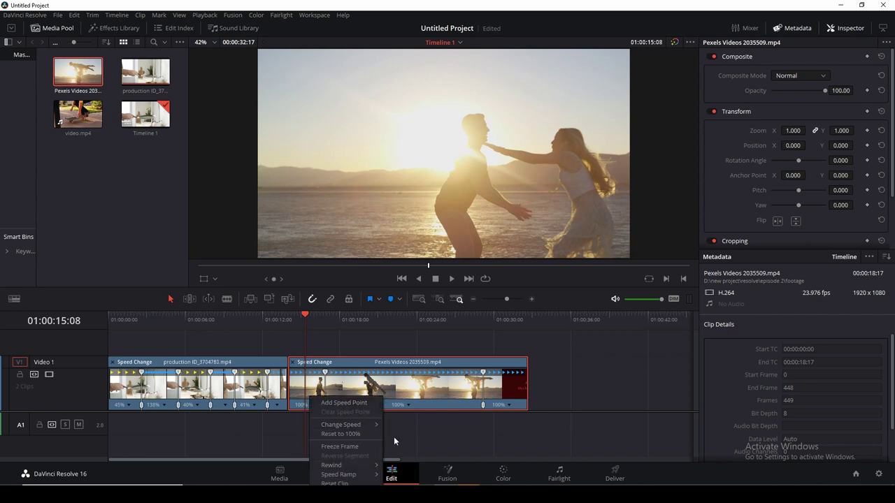
mouse_move(373, 422)
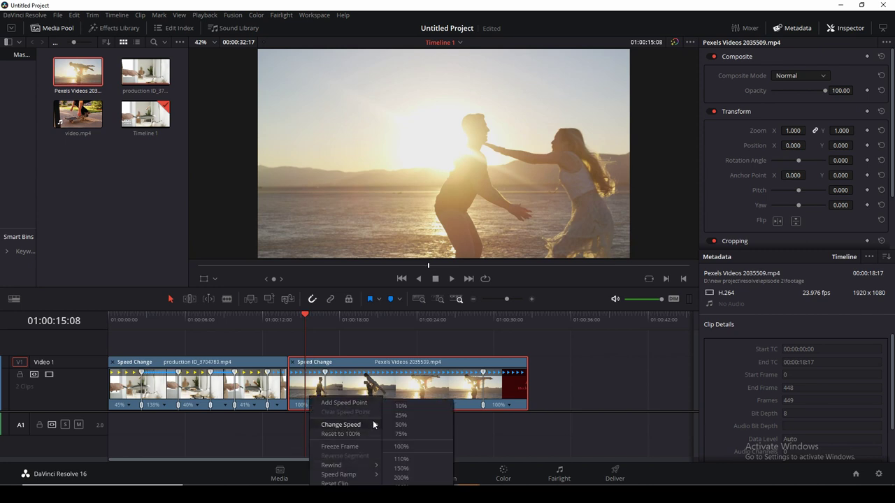
click(419, 478)
click(485, 318)
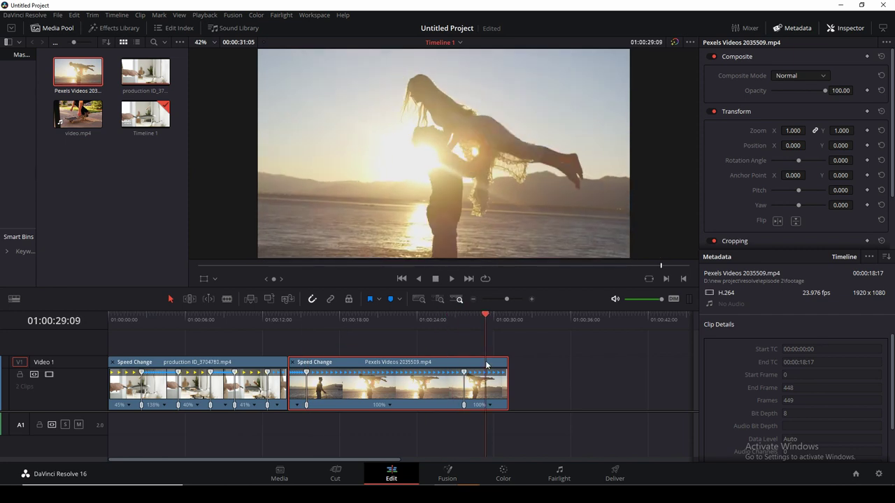
right_click(492, 406)
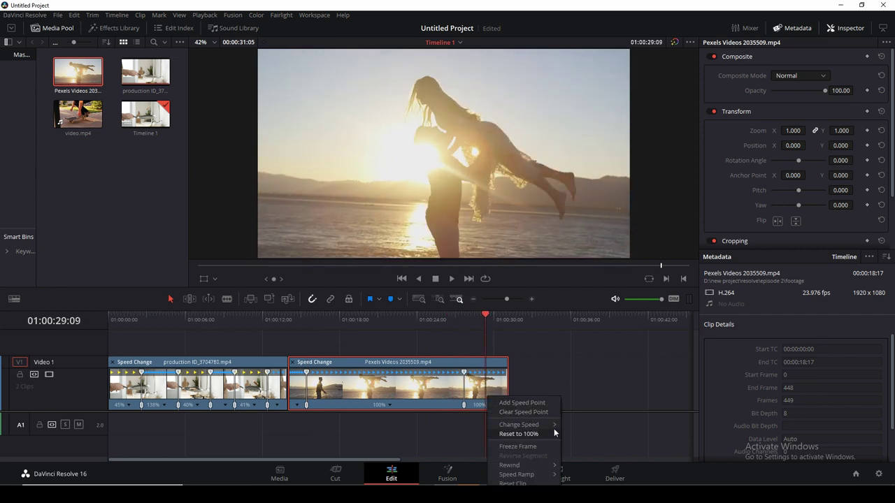
mouse_move(549, 427)
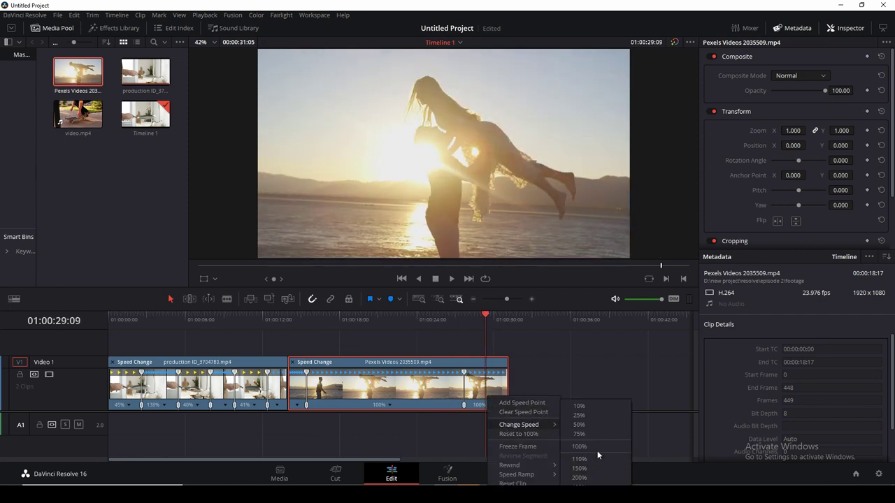
click(594, 481)
drag(493, 318, 284, 320)
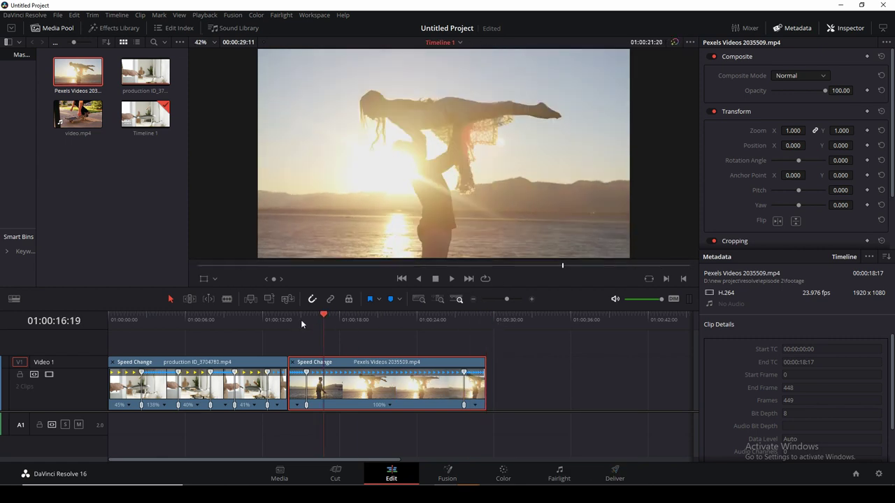
Play back the speed-ramped beach clip, then preview the skateboard clip in the viewer
click(454, 278)
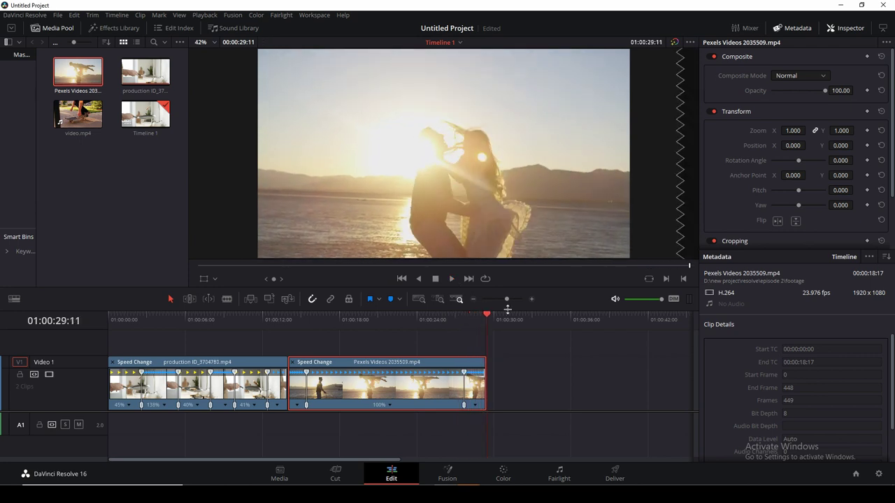
drag(487, 323, 103, 342)
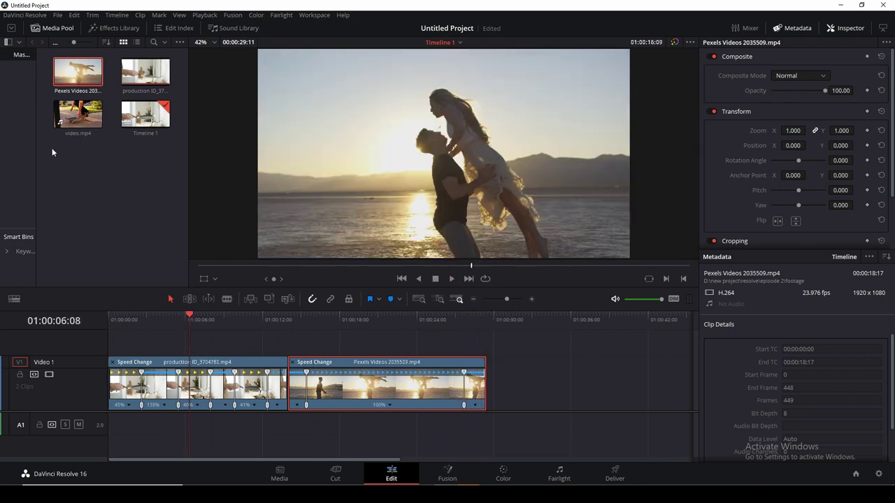
click(78, 114)
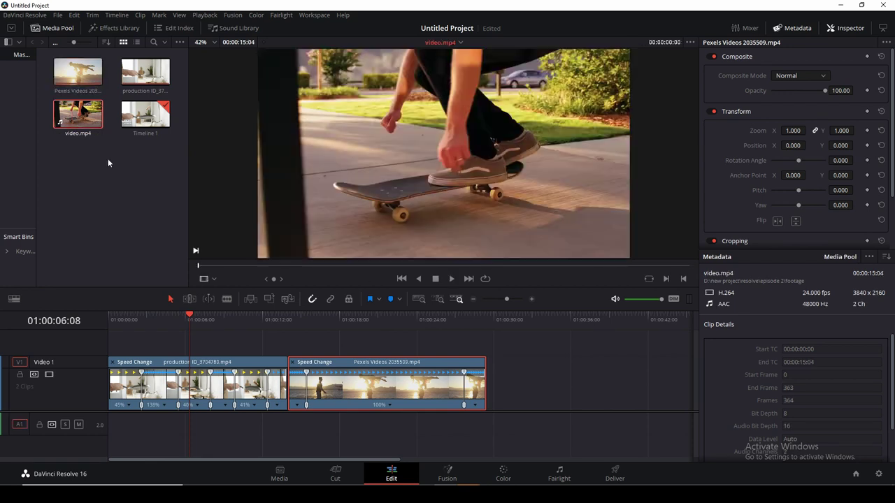
click(435, 279)
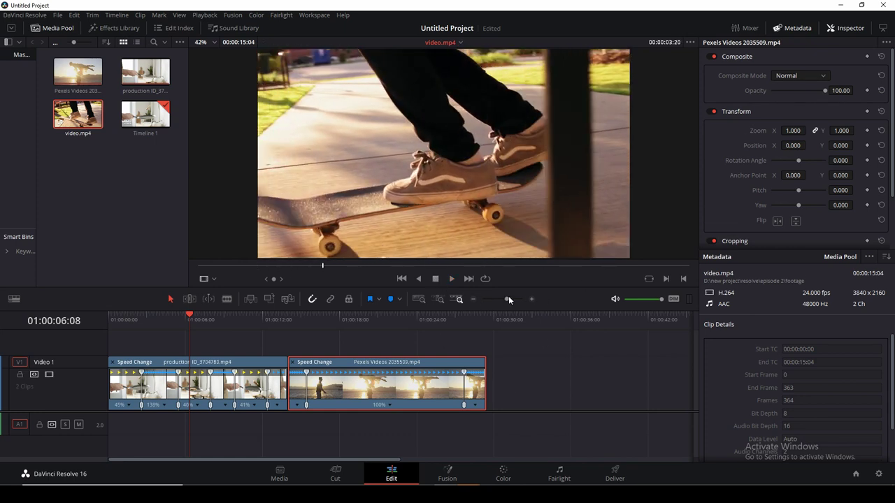
Zoom the timeline in on the clips and make the Video 1 track taller
drag(508, 296, 510, 295)
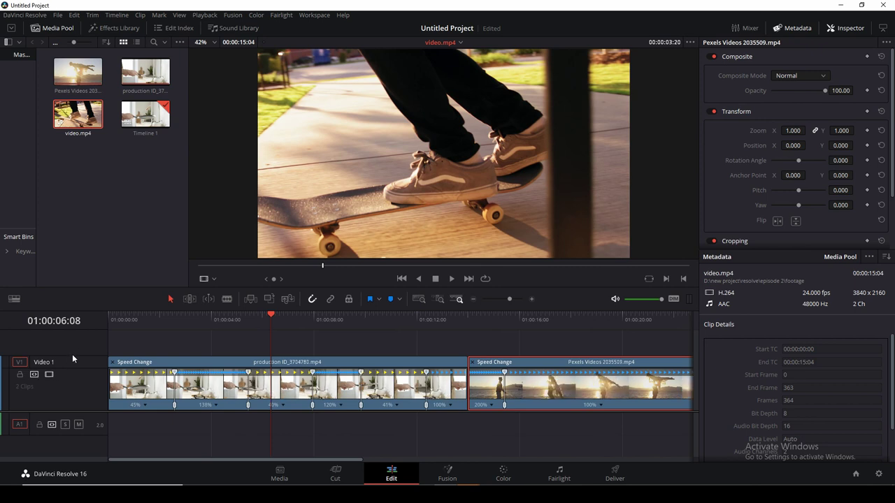
mouse_move(72, 354)
mouse_down()
mouse_move(80, 322)
mouse_move(81, 339)
mouse_up()
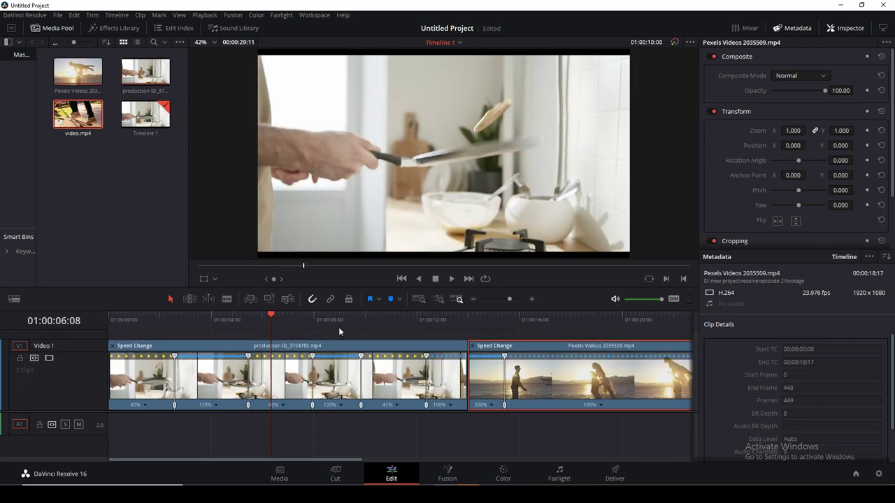
drag(278, 313, 149, 323)
Open the pancake clip's Retime Curve and switch its display from Retime Frame to Retime Speed
click(274, 371)
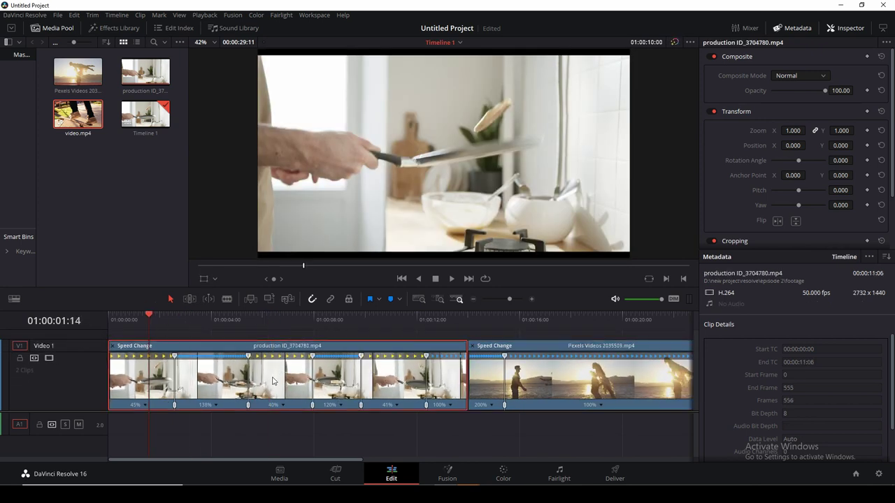
right_click(274, 371)
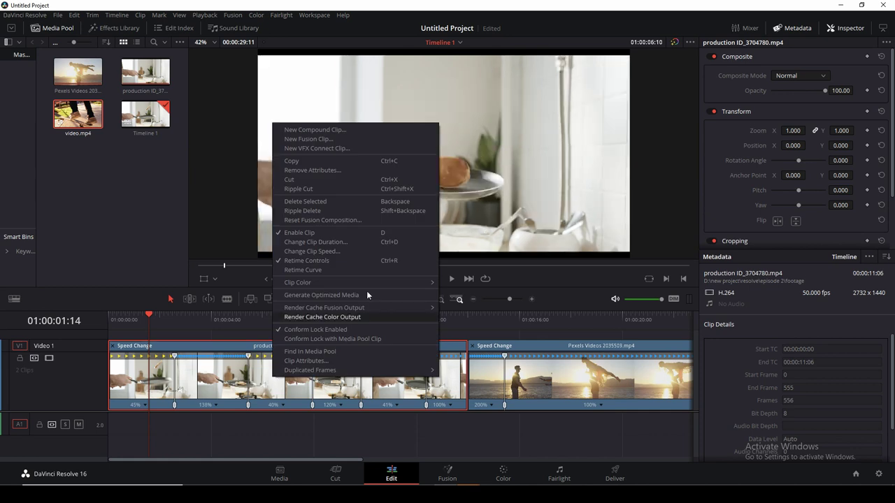
click(317, 270)
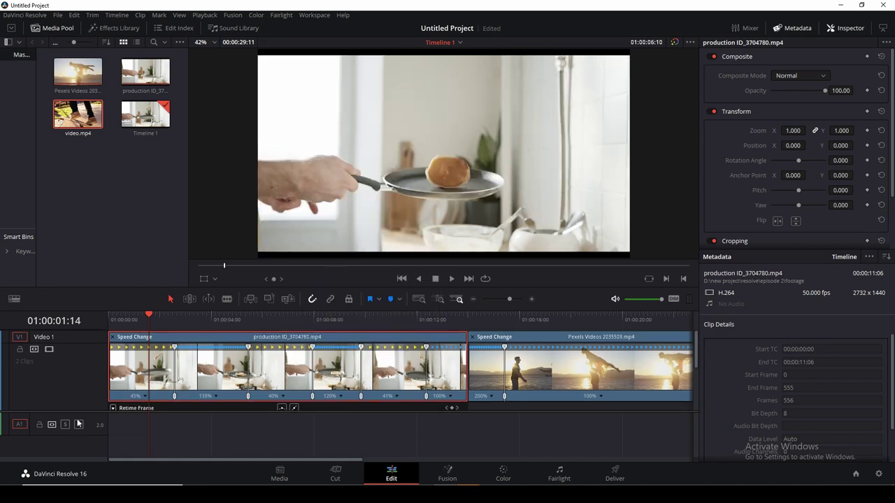
drag(83, 411, 85, 471)
scroll(298, 430, down, 2)
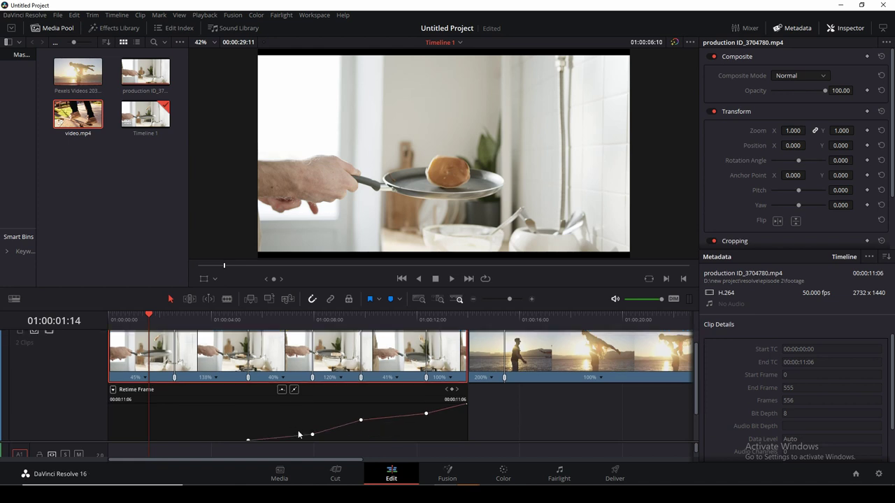
scroll(298, 431, down, 2)
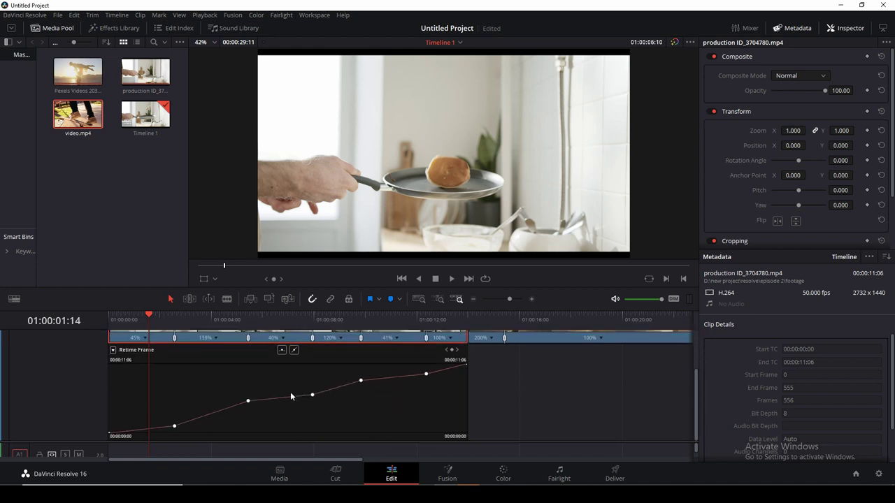
click(113, 350)
click(122, 482)
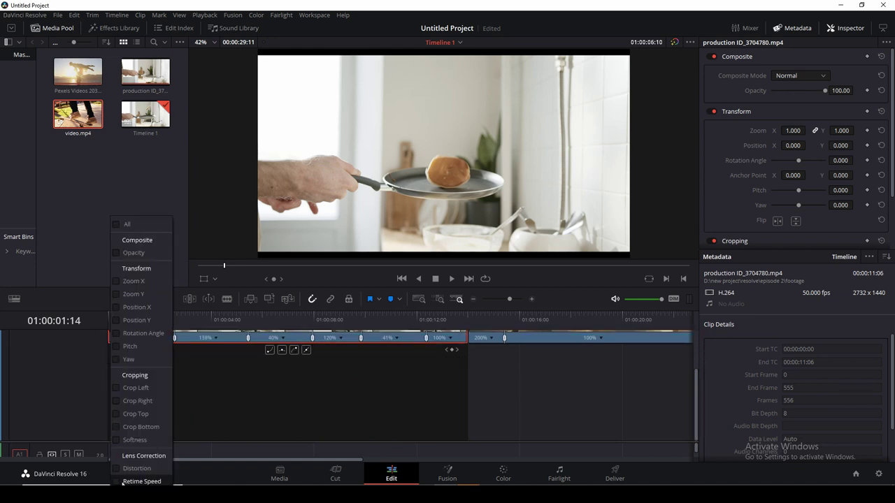
click(117, 482)
click(360, 374)
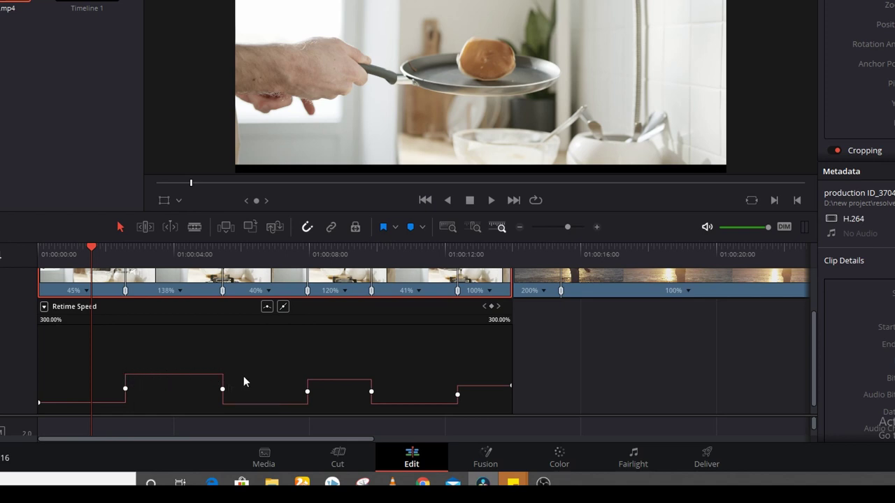
Apply smooth easing to all five Retime Speed keyframes on the pancake clip
click(125, 388)
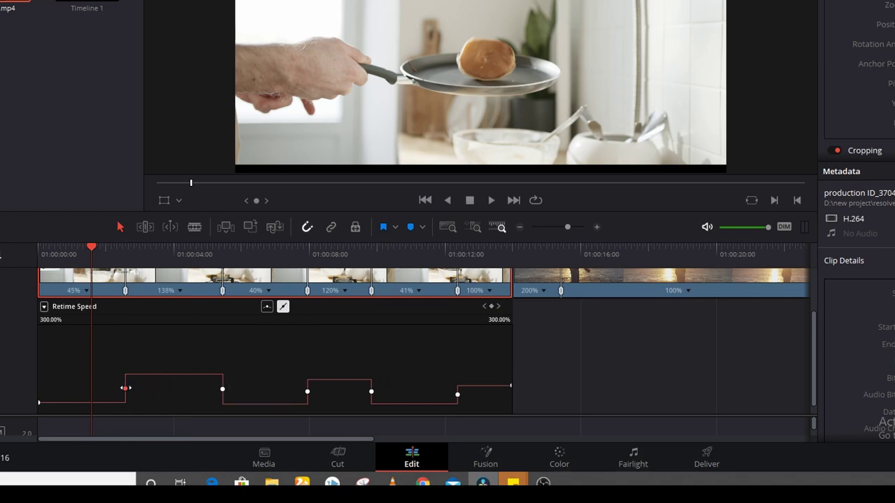
click(267, 307)
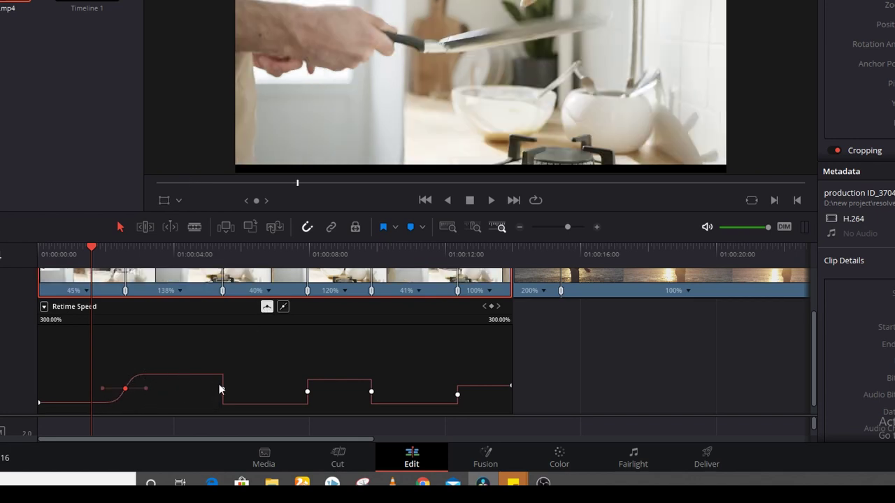
click(223, 388)
click(267, 307)
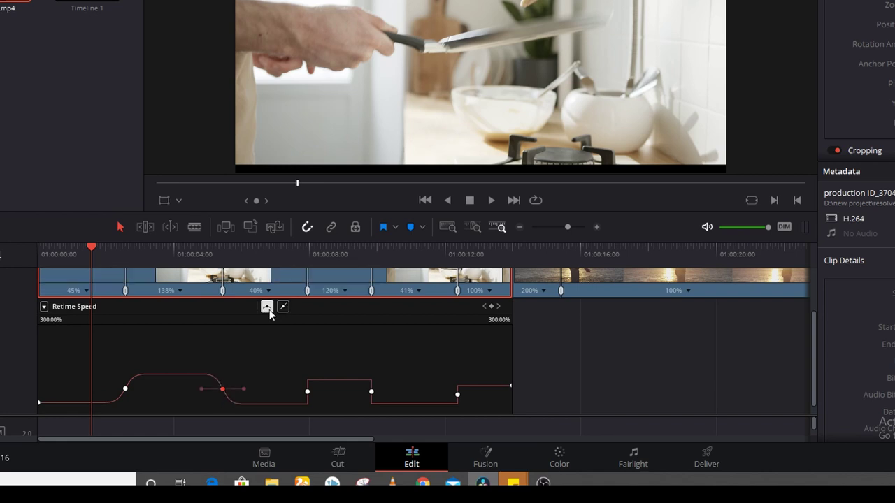
click(308, 392)
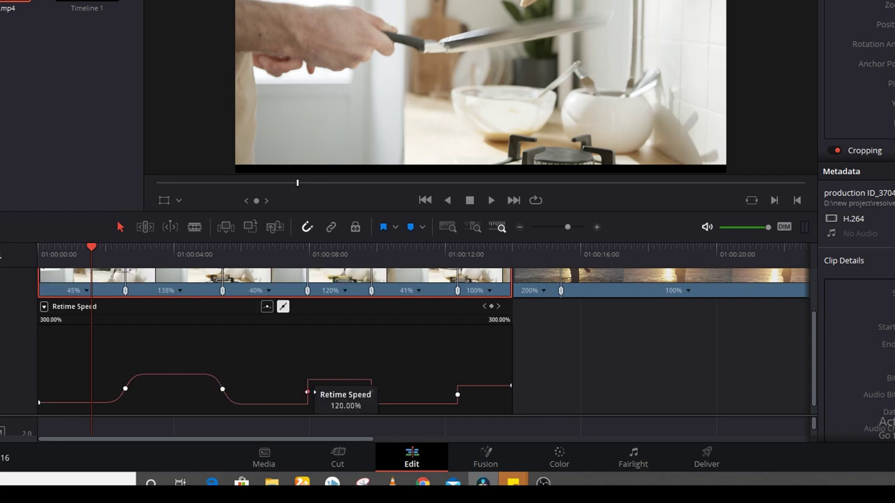
click(267, 307)
click(371, 392)
click(267, 307)
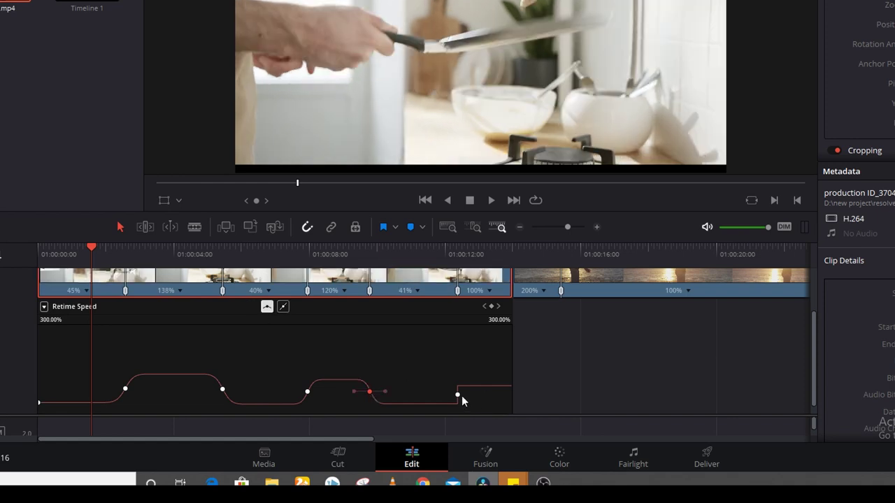
click(457, 395)
click(267, 307)
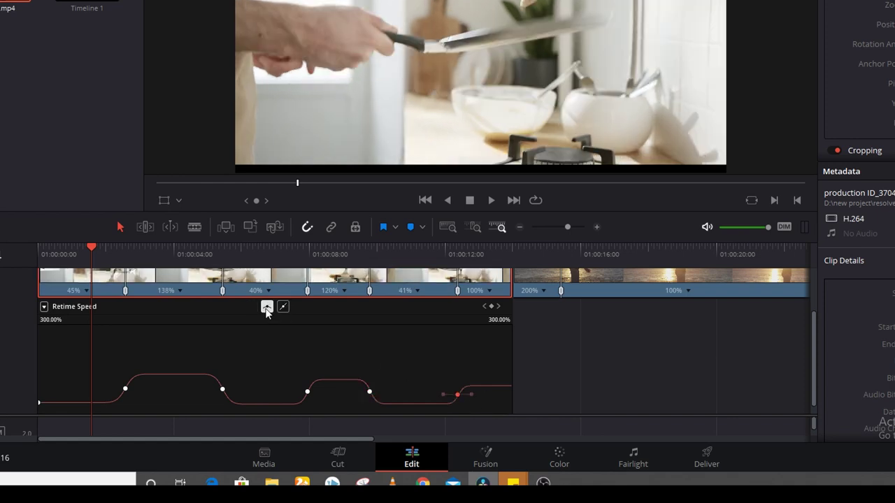
Play back the timeline, then fine-tune the first keyframe's easing handle and check the others
drag(291, 183, 147, 182)
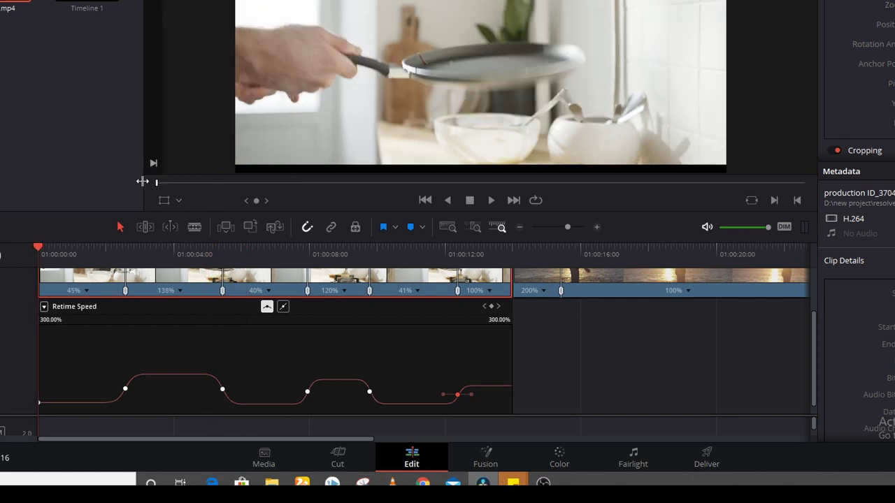
click(489, 197)
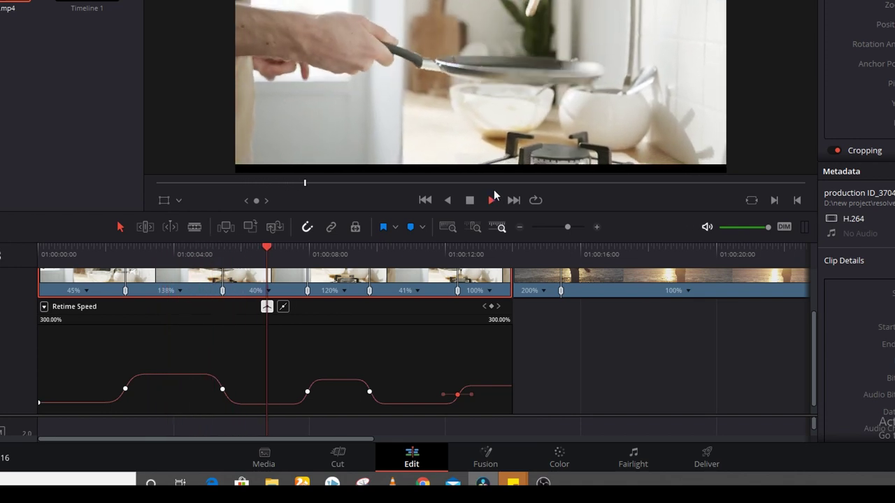
click(470, 201)
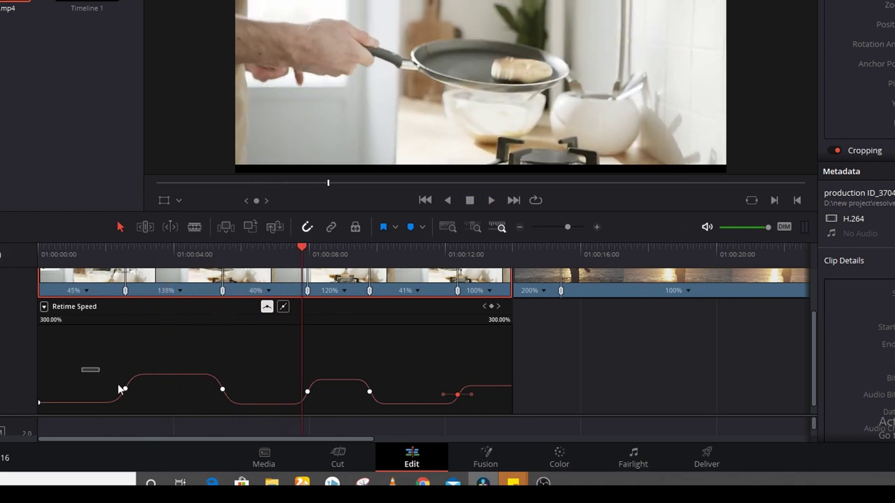
click(149, 394)
click(125, 388)
drag(145, 389, 138, 388)
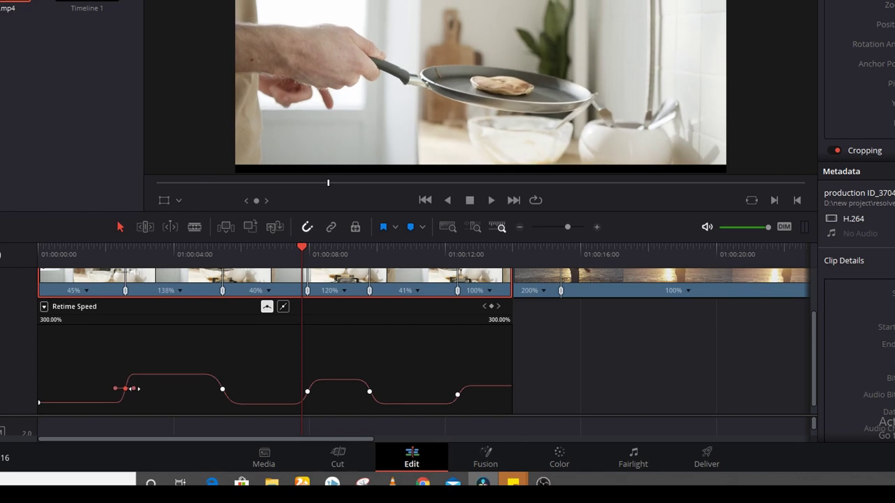
click(221, 389)
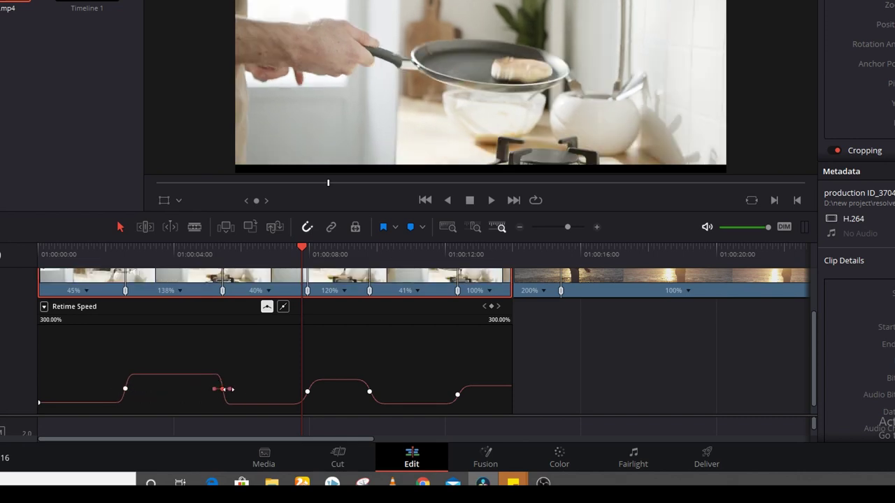
click(307, 392)
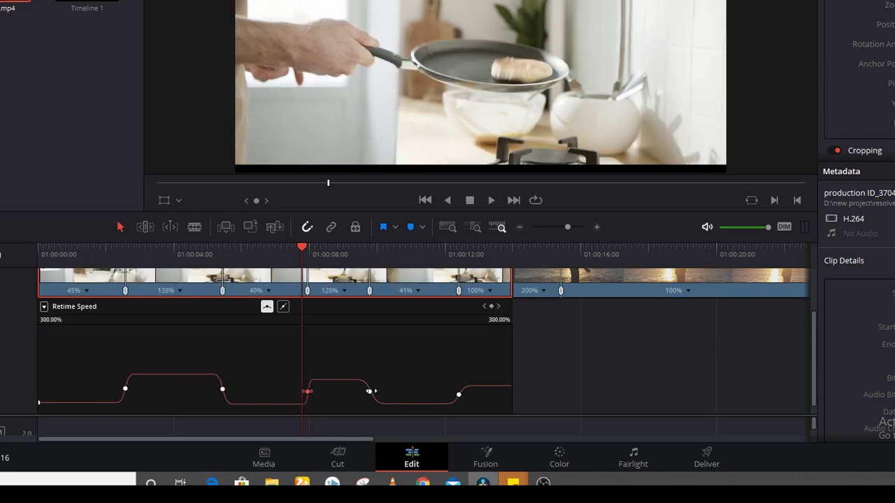
click(369, 392)
click(459, 394)
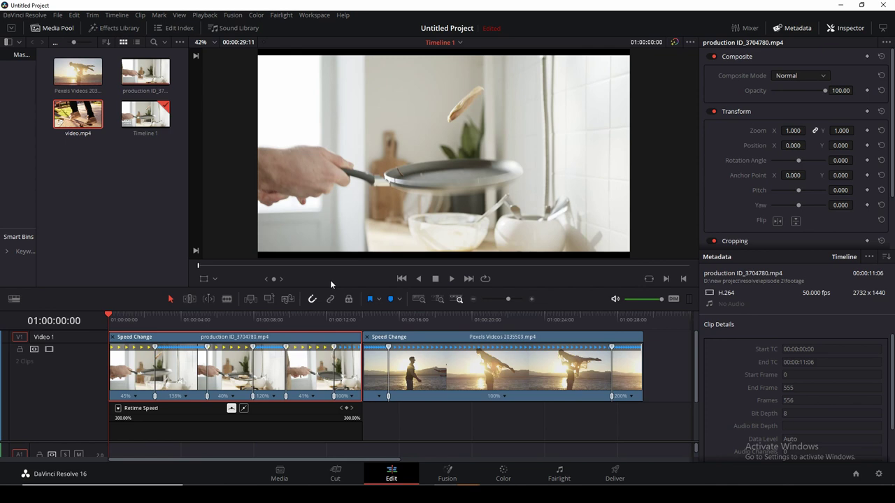
key(space)
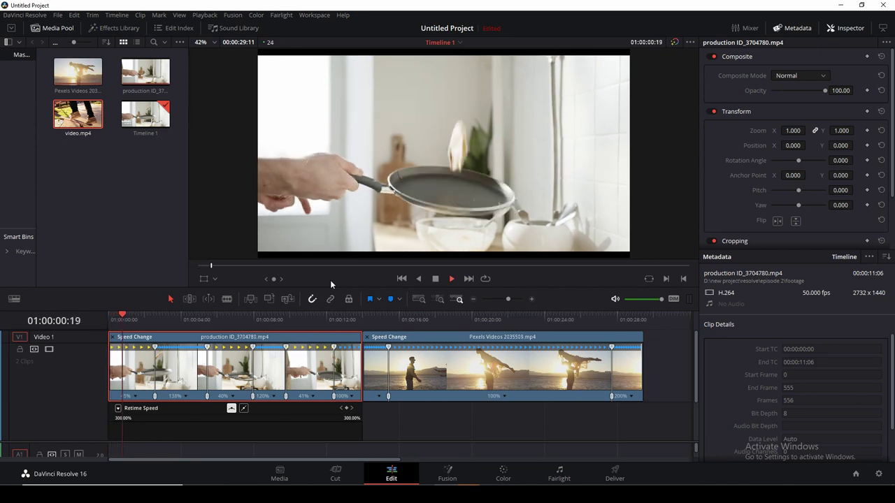